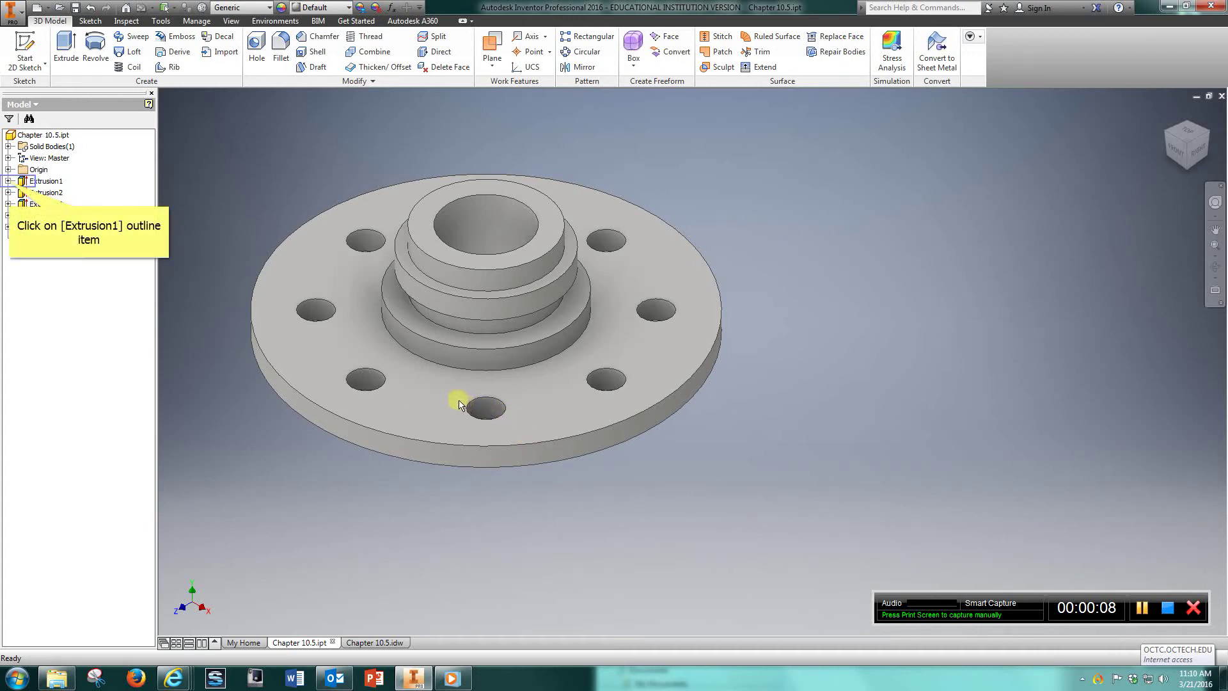
- Edit Extrusion1's Sketch1 to view the flange profile with its eight-hole bolt circle
click(9, 182)
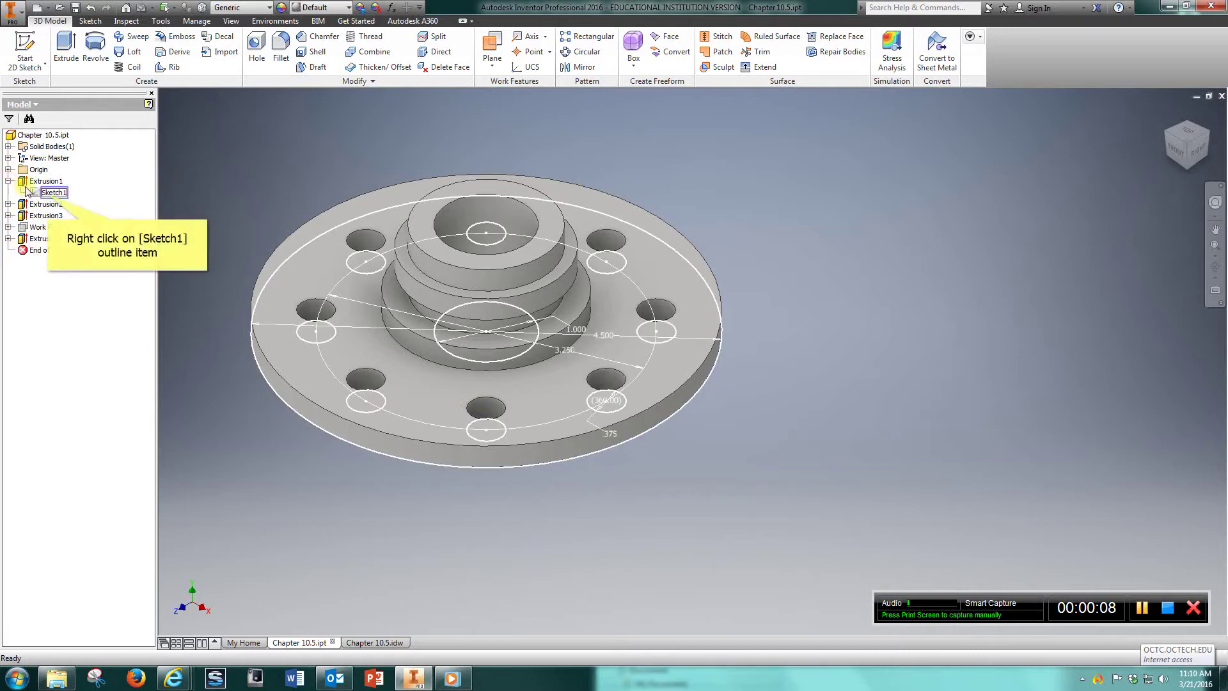
right_click(48, 194)
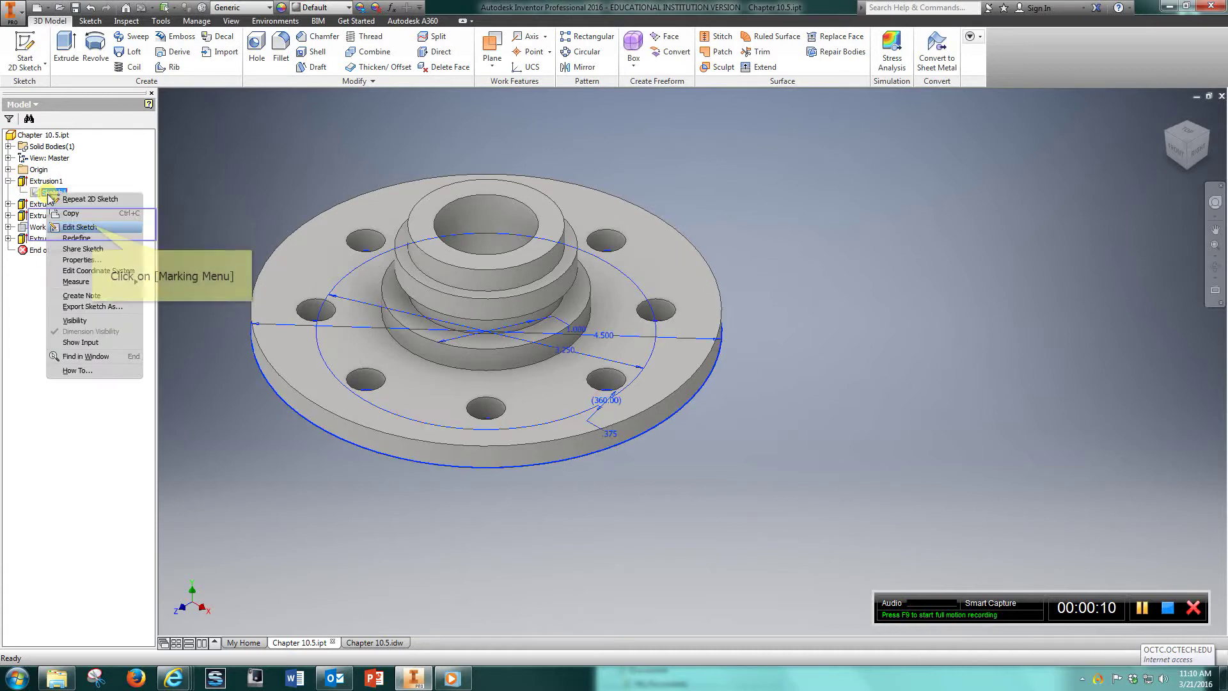
click(94, 229)
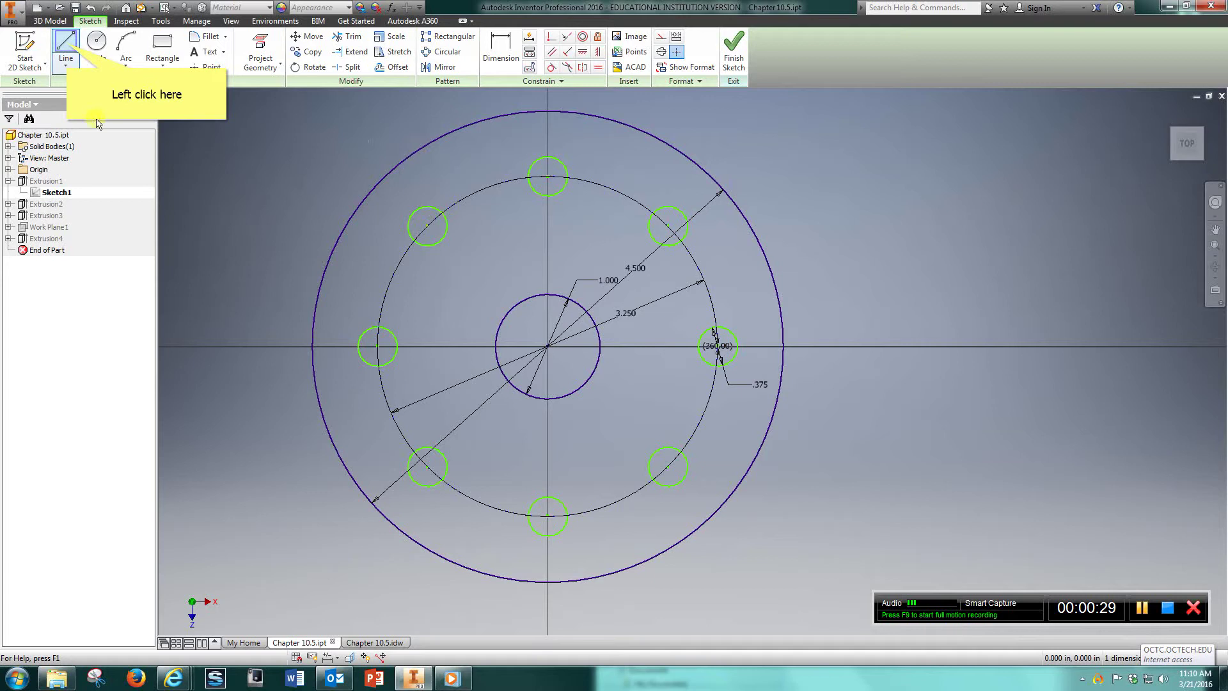
click(67, 46)
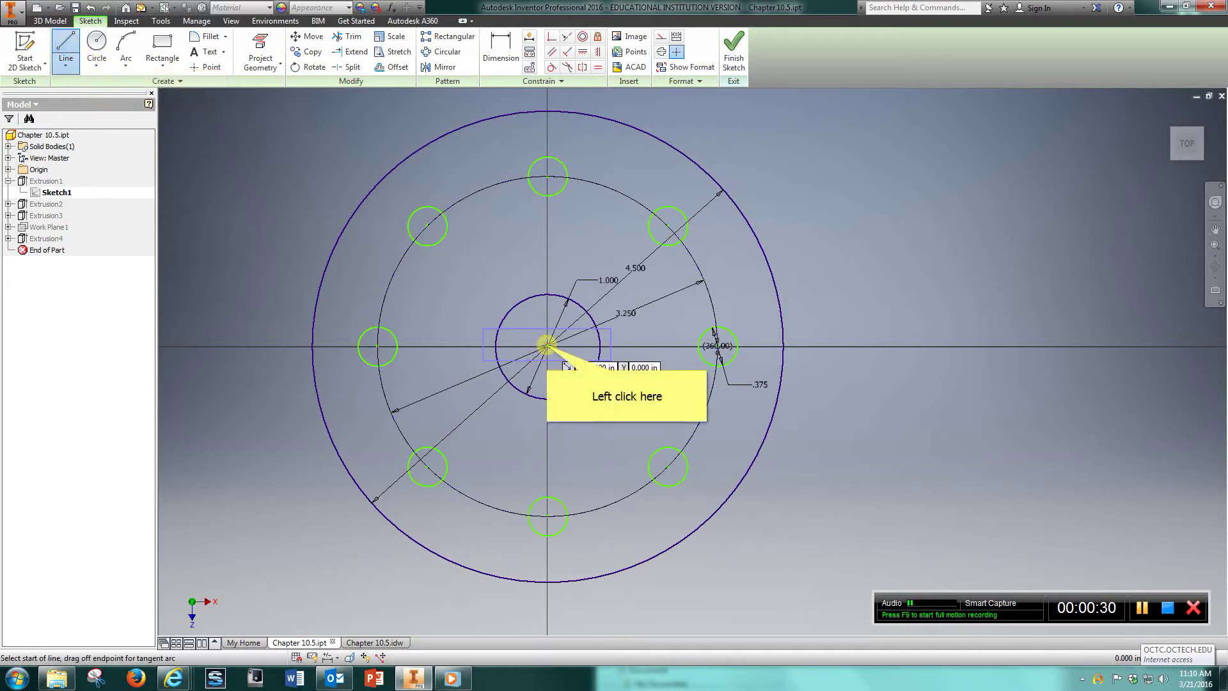
click(547, 346)
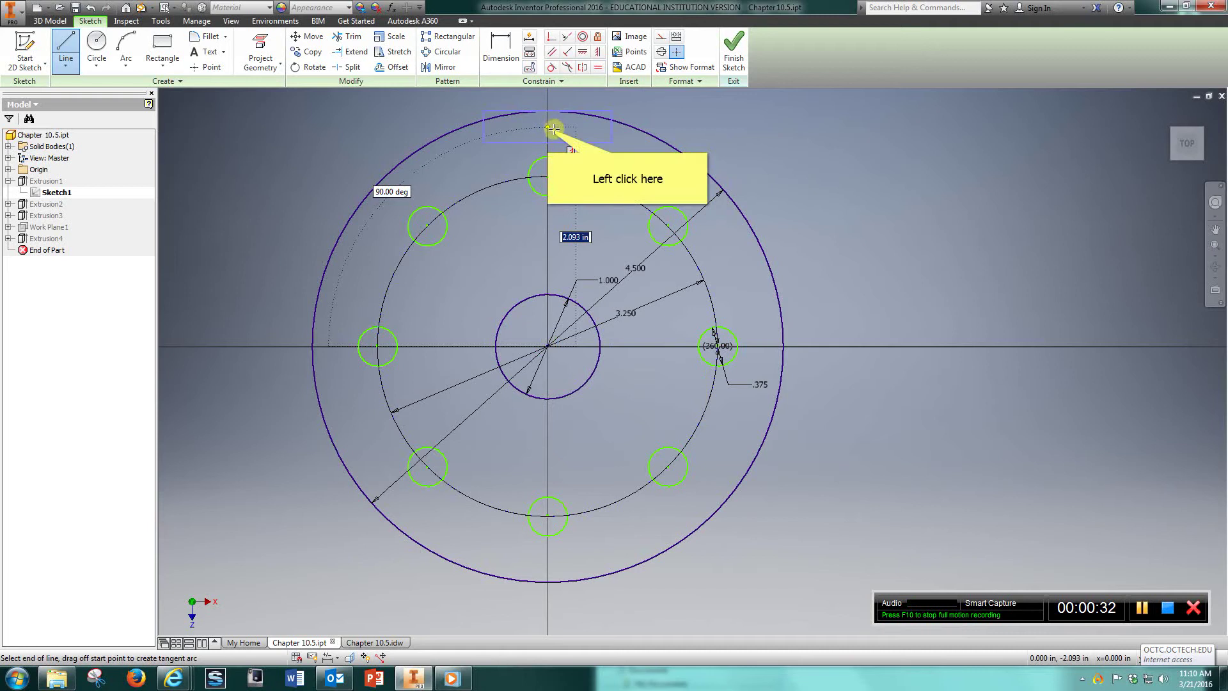
click(546, 126)
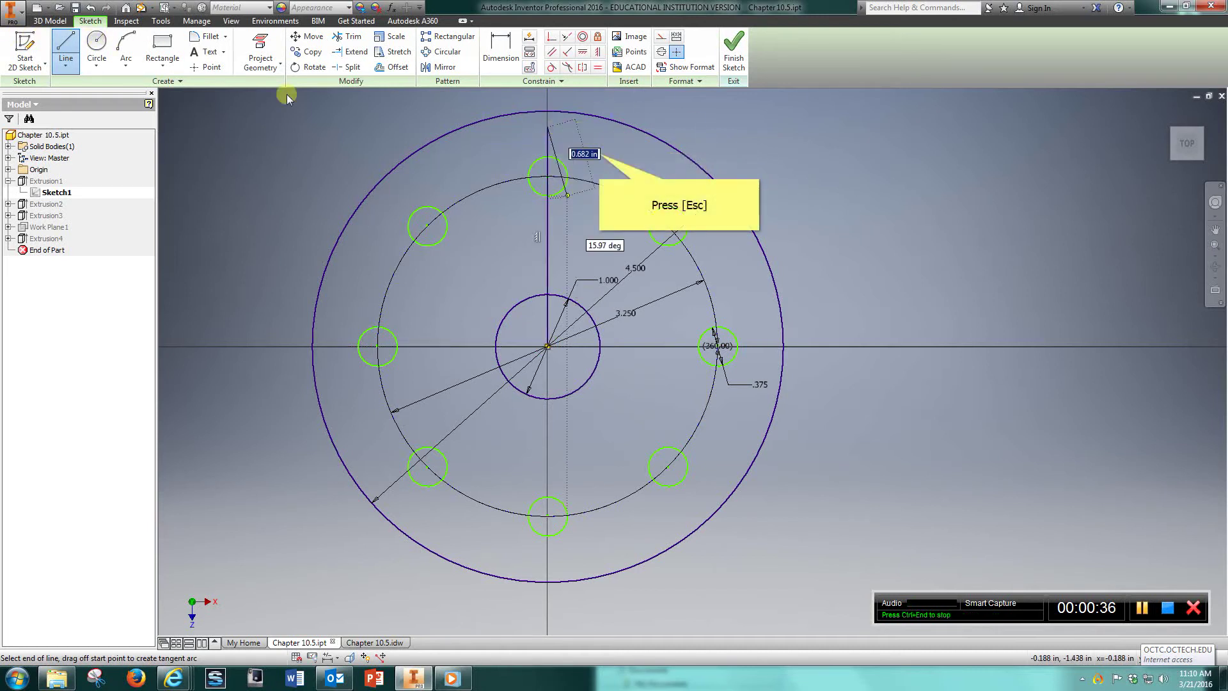
key(Escape)
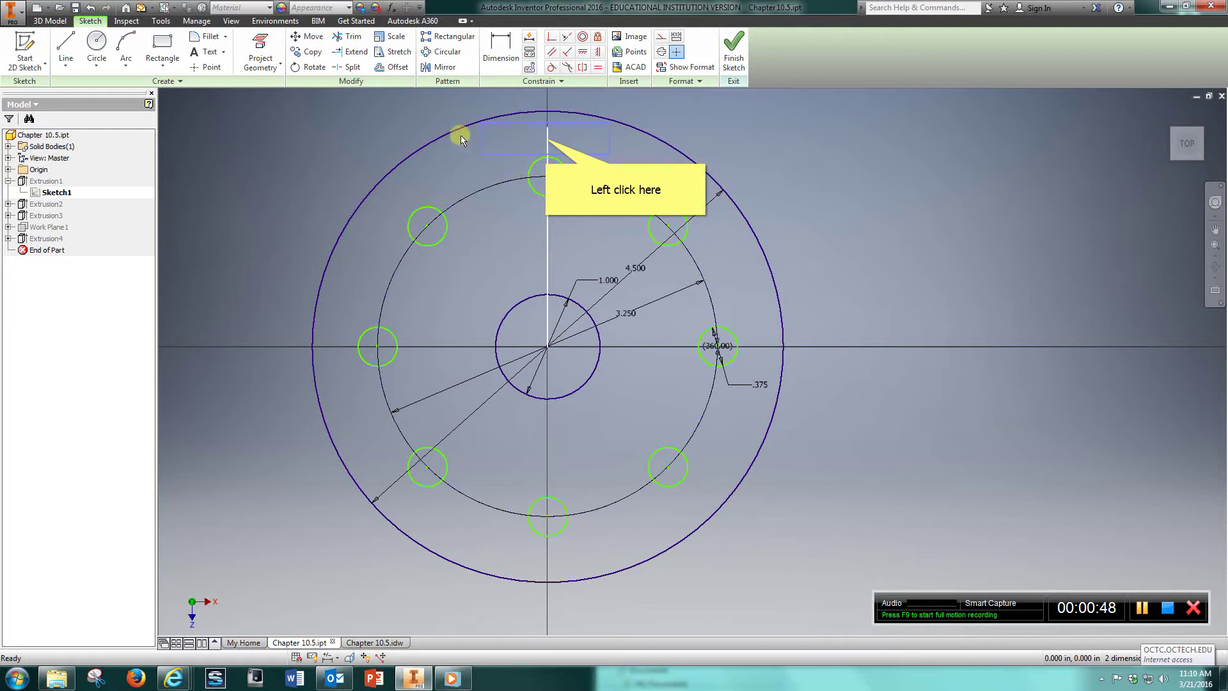
click(547, 142)
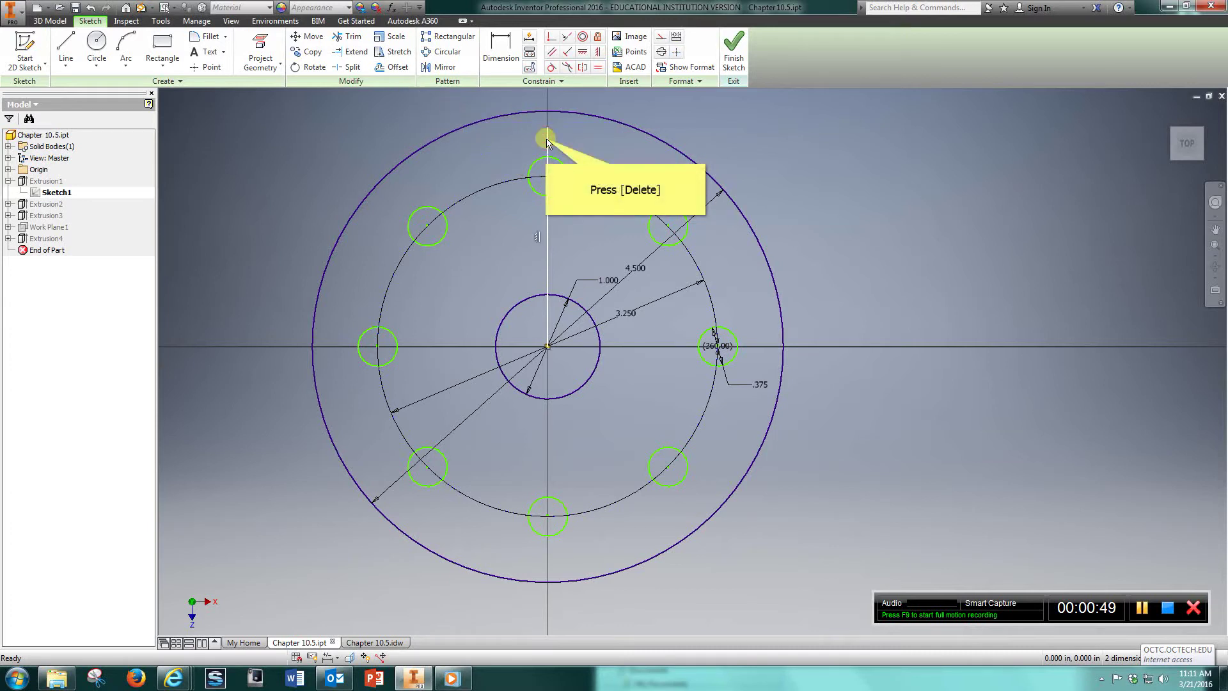
key(Delete)
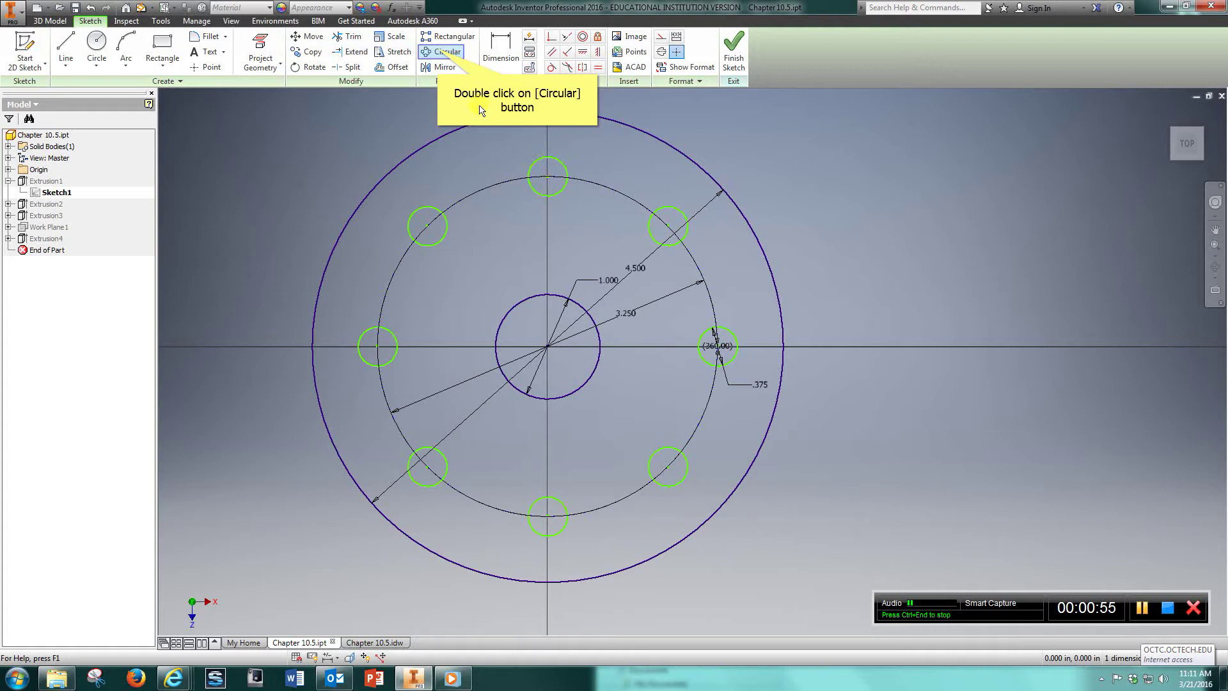
- Review the bolt-circle Circular pattern settings and cancel without changes
double_click(439, 54)
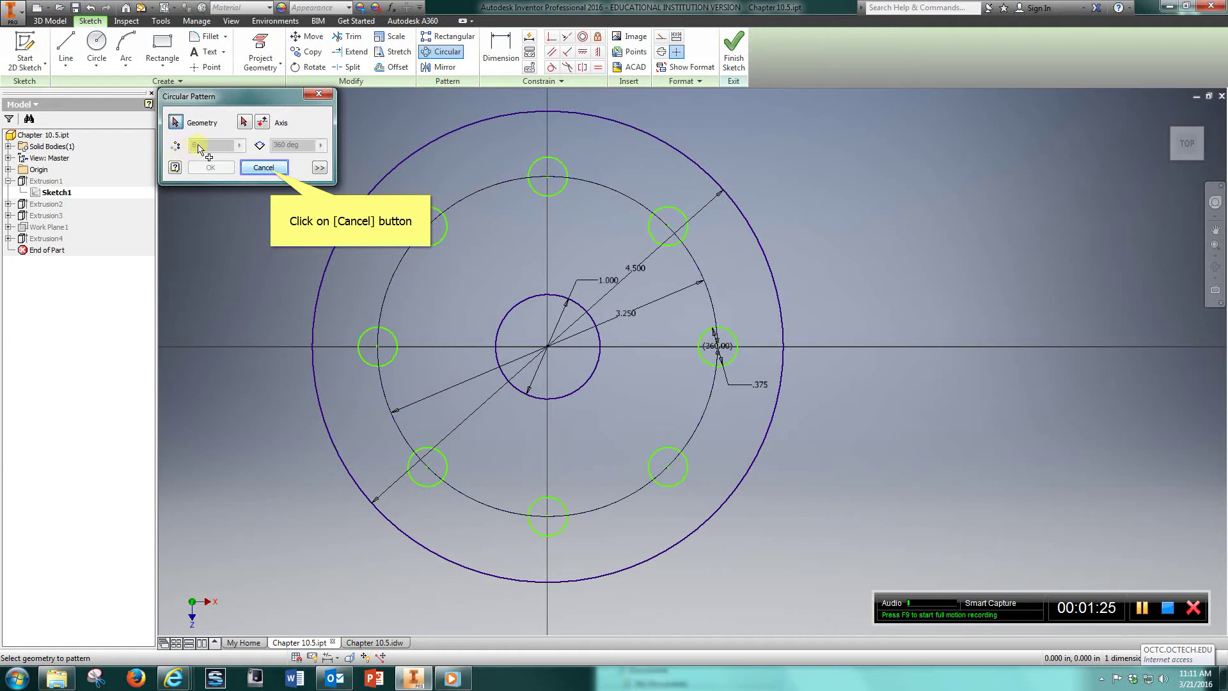
click(263, 168)
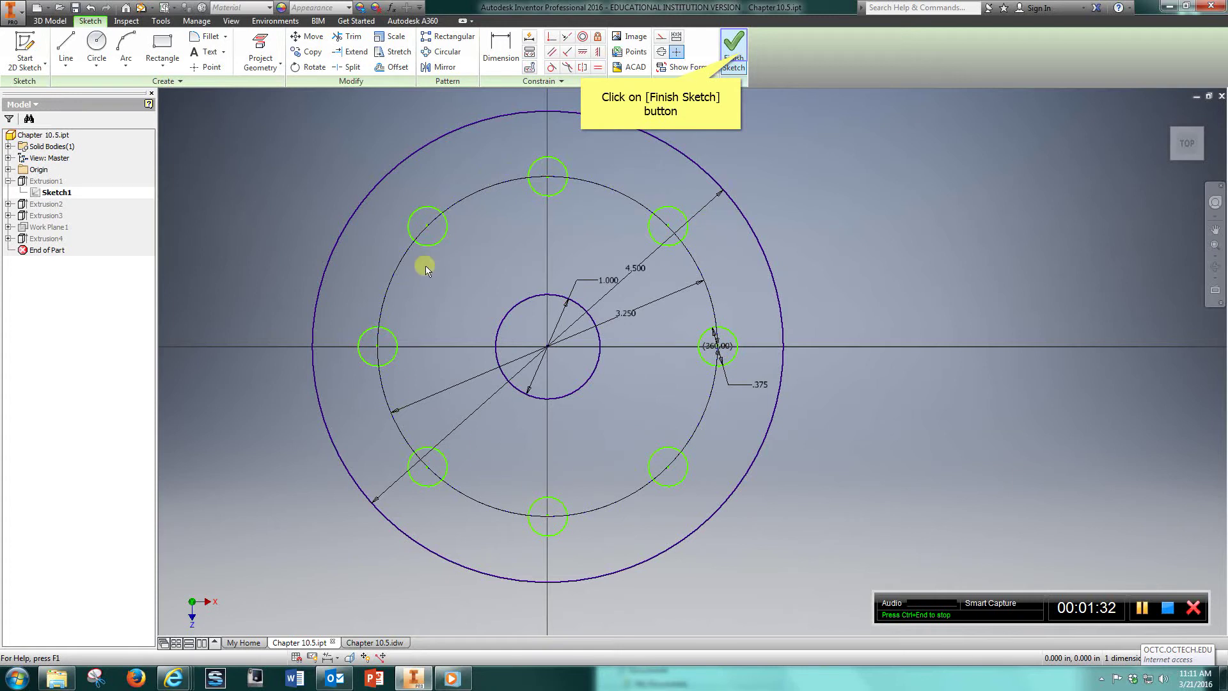
click(734, 53)
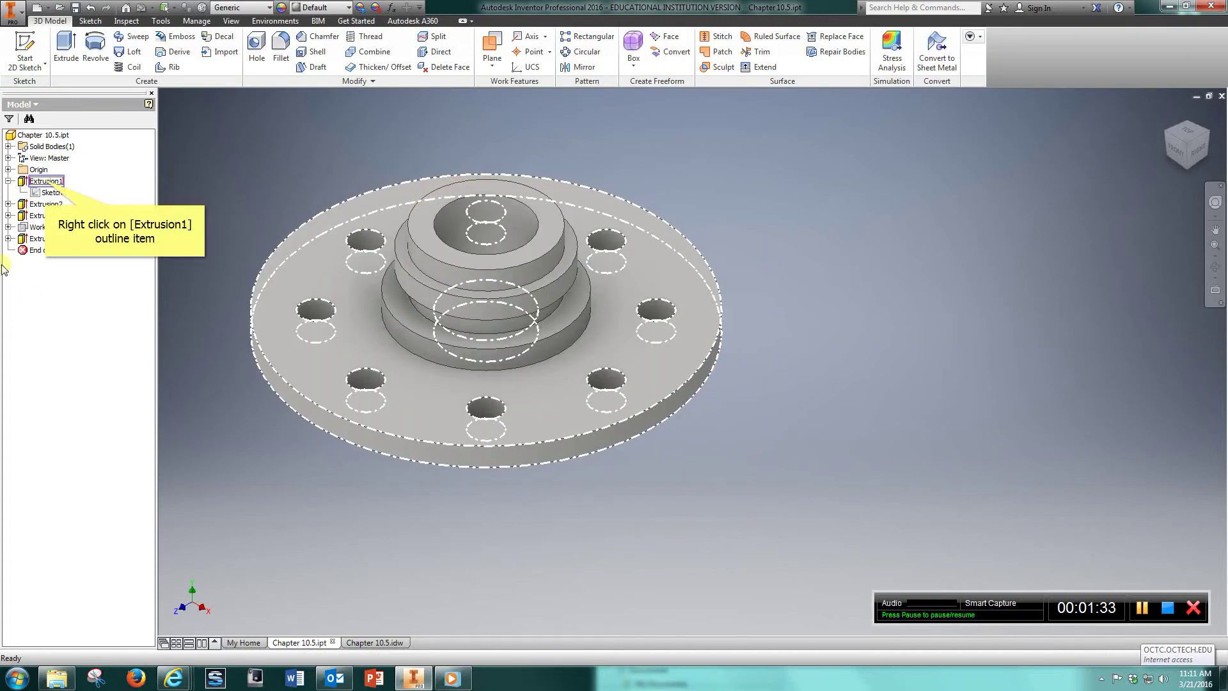
right_click(46, 183)
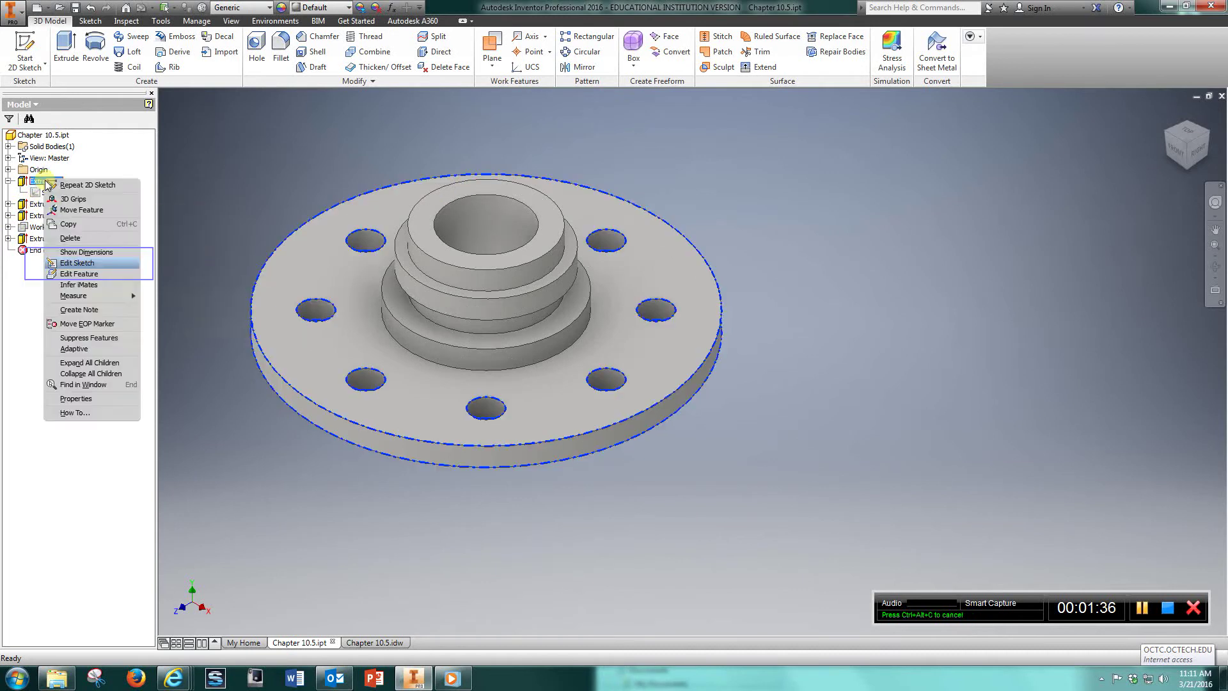
click(84, 263)
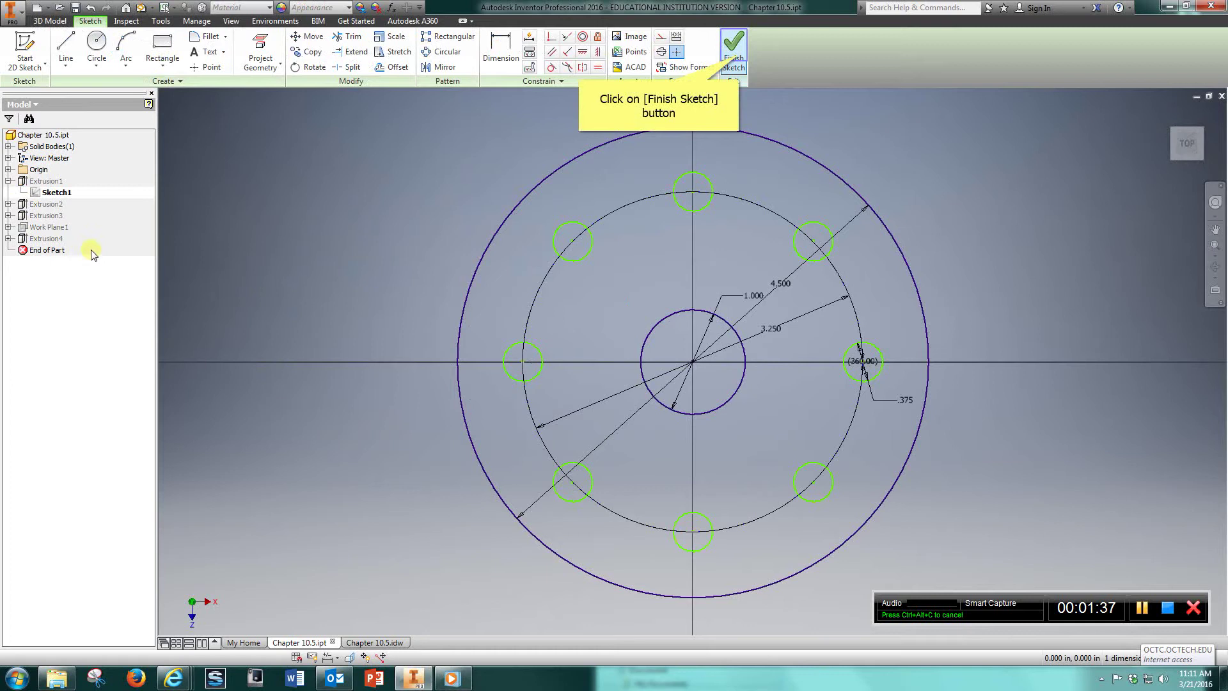
click(738, 62)
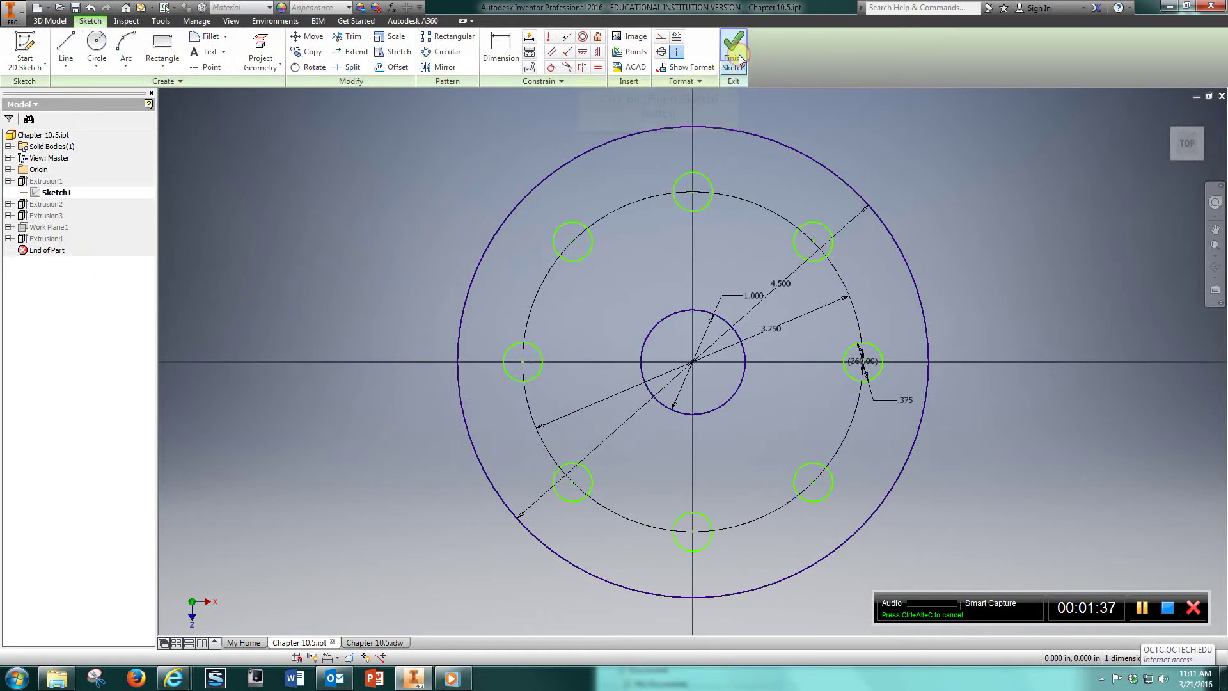
right_click(55, 185)
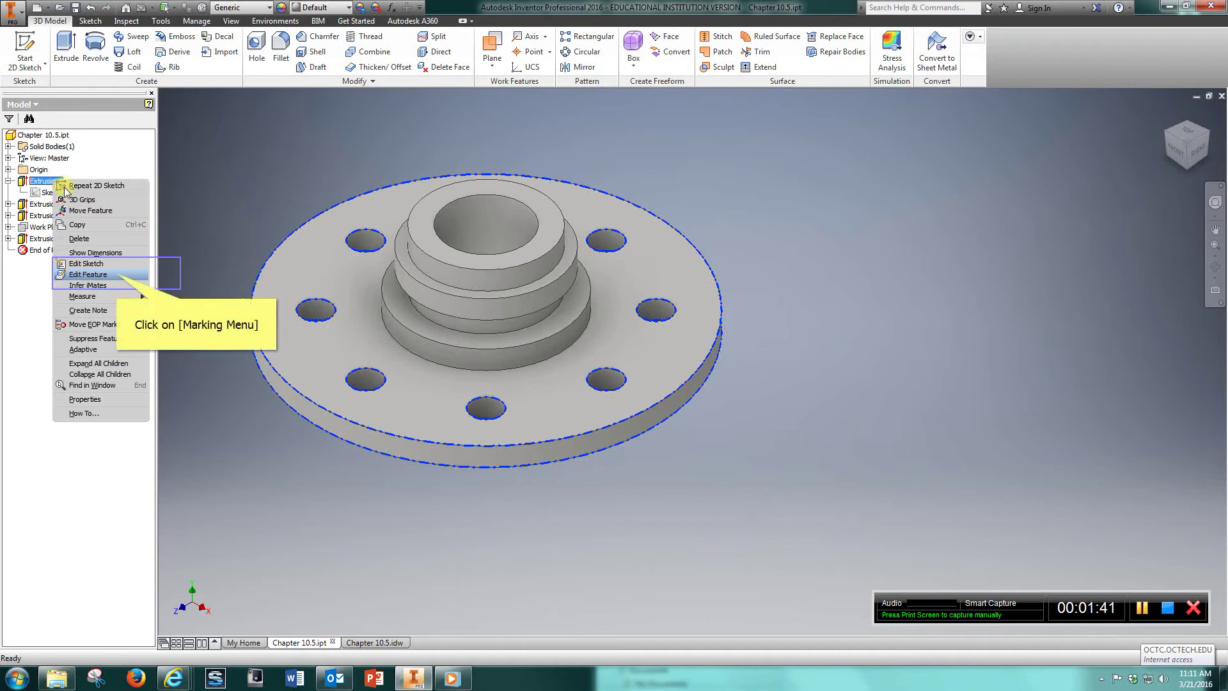
click(89, 274)
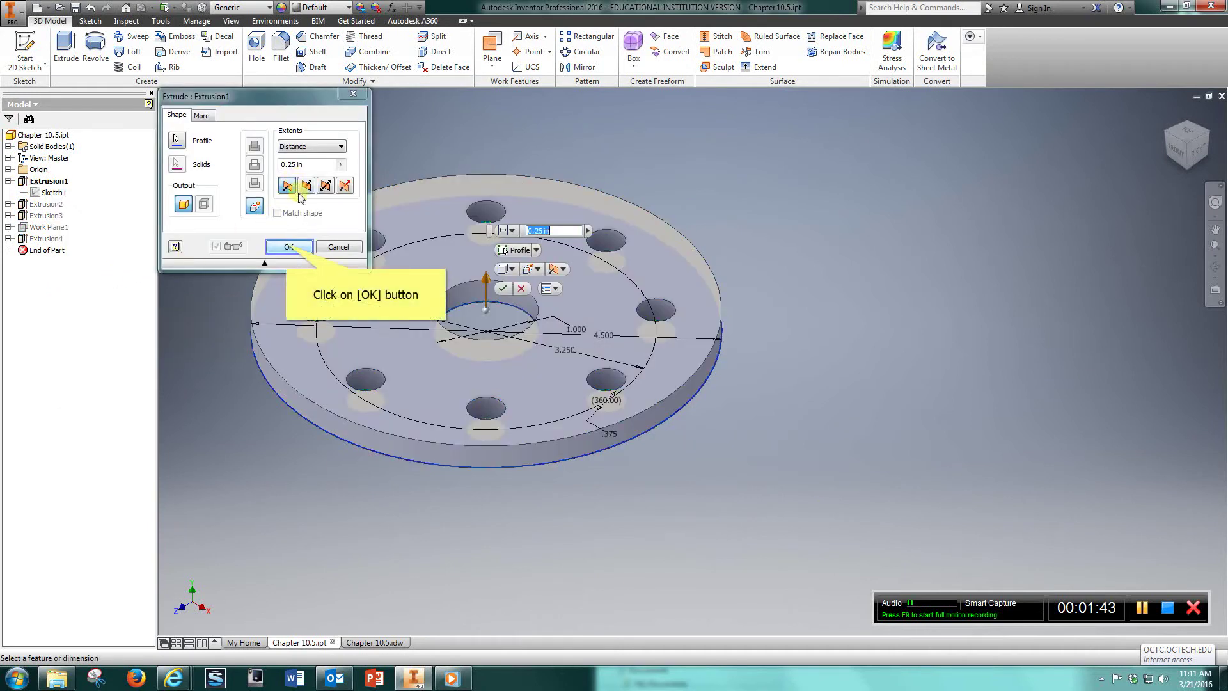
click(287, 248)
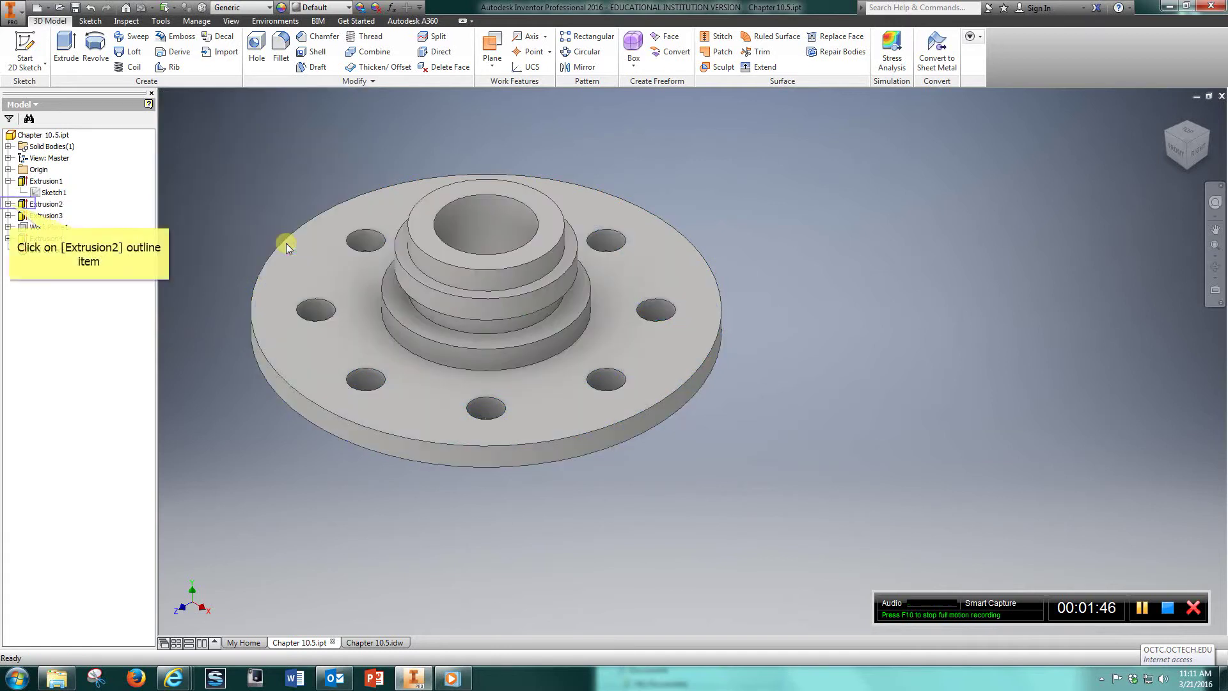
click(9, 204)
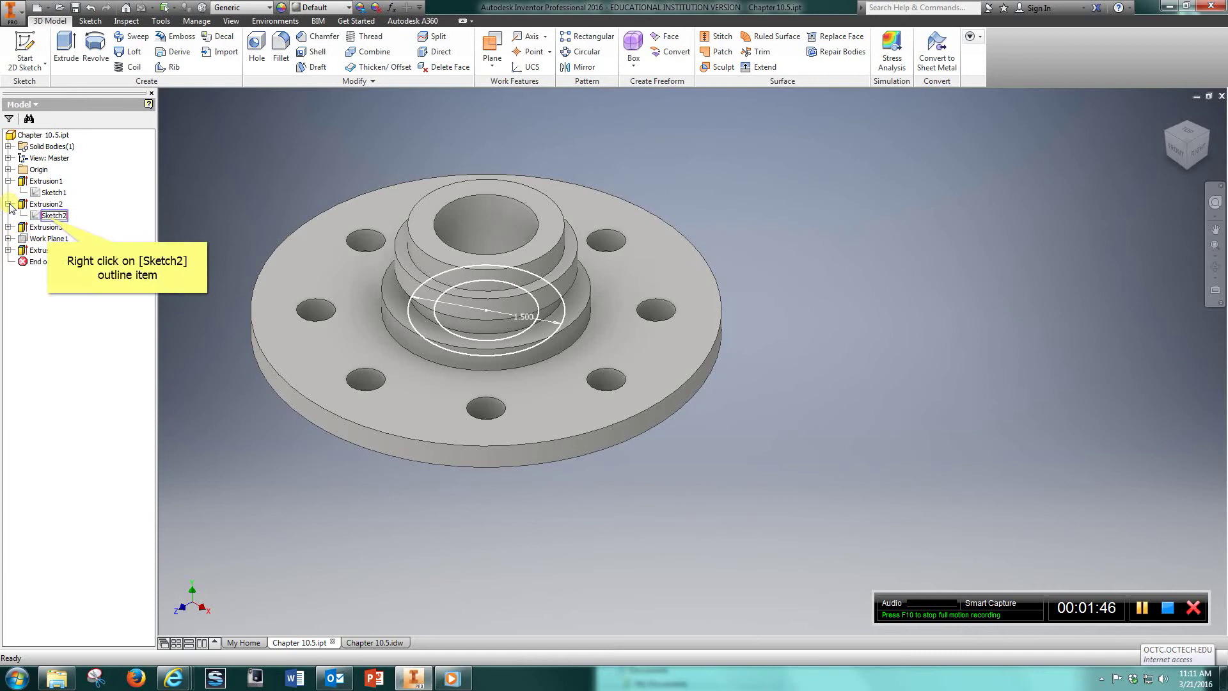
right_click(50, 220)
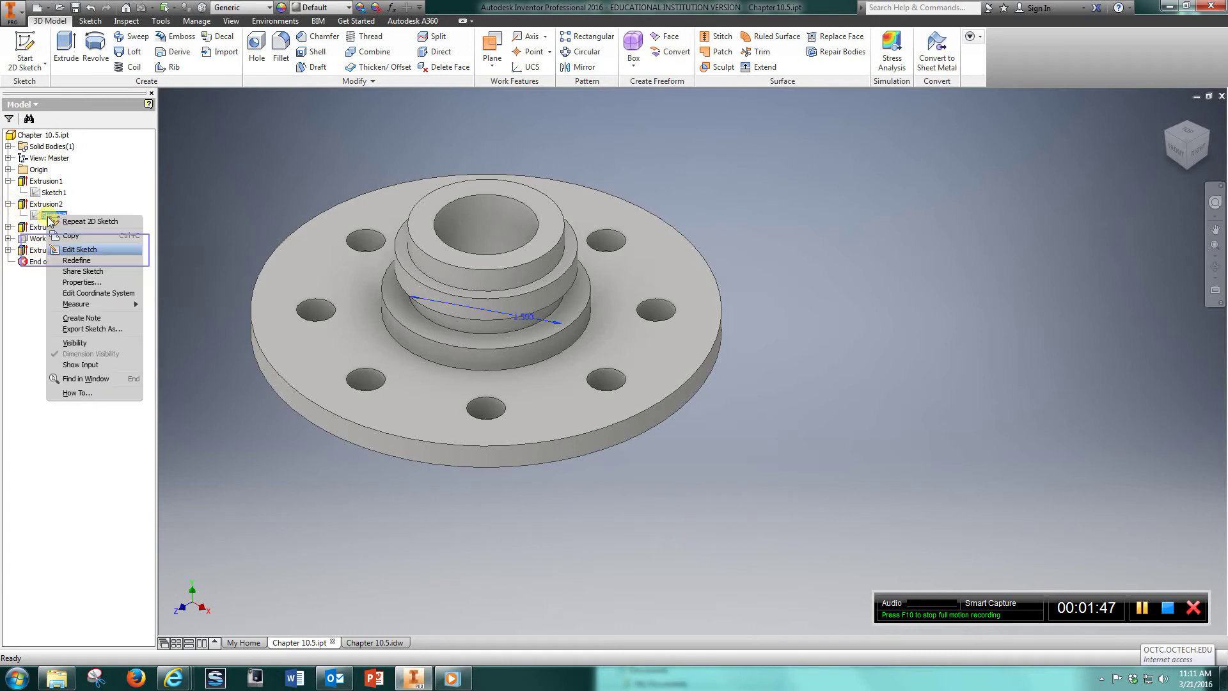
click(85, 251)
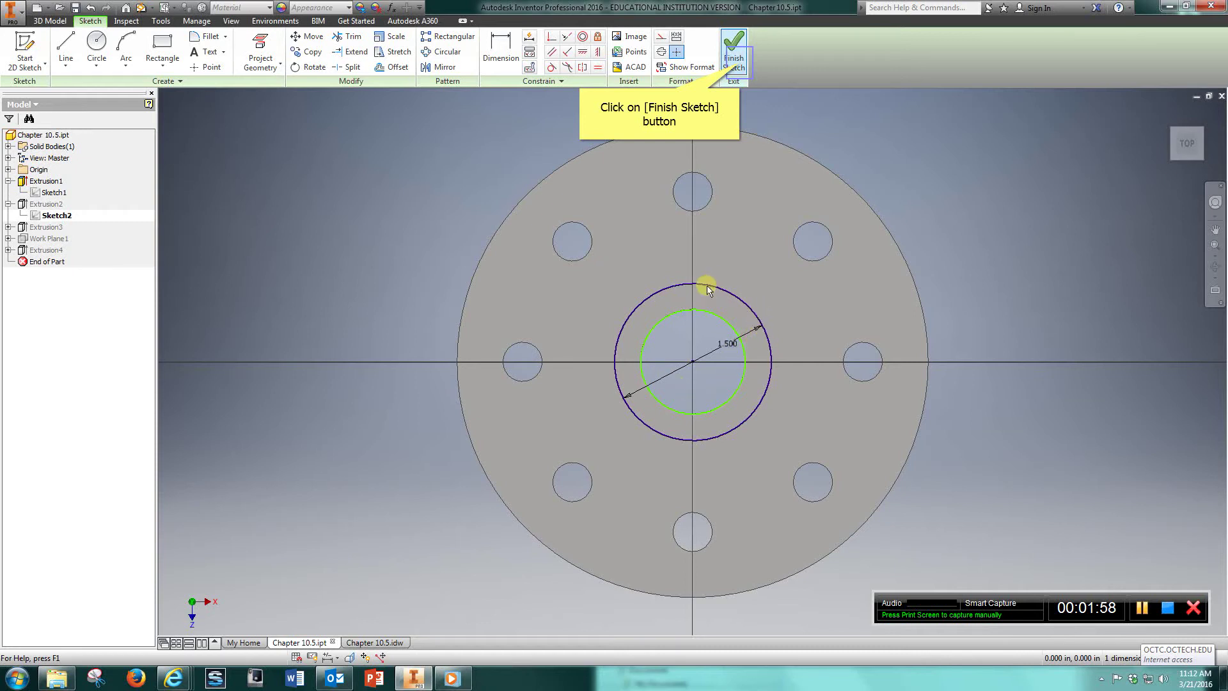
click(737, 63)
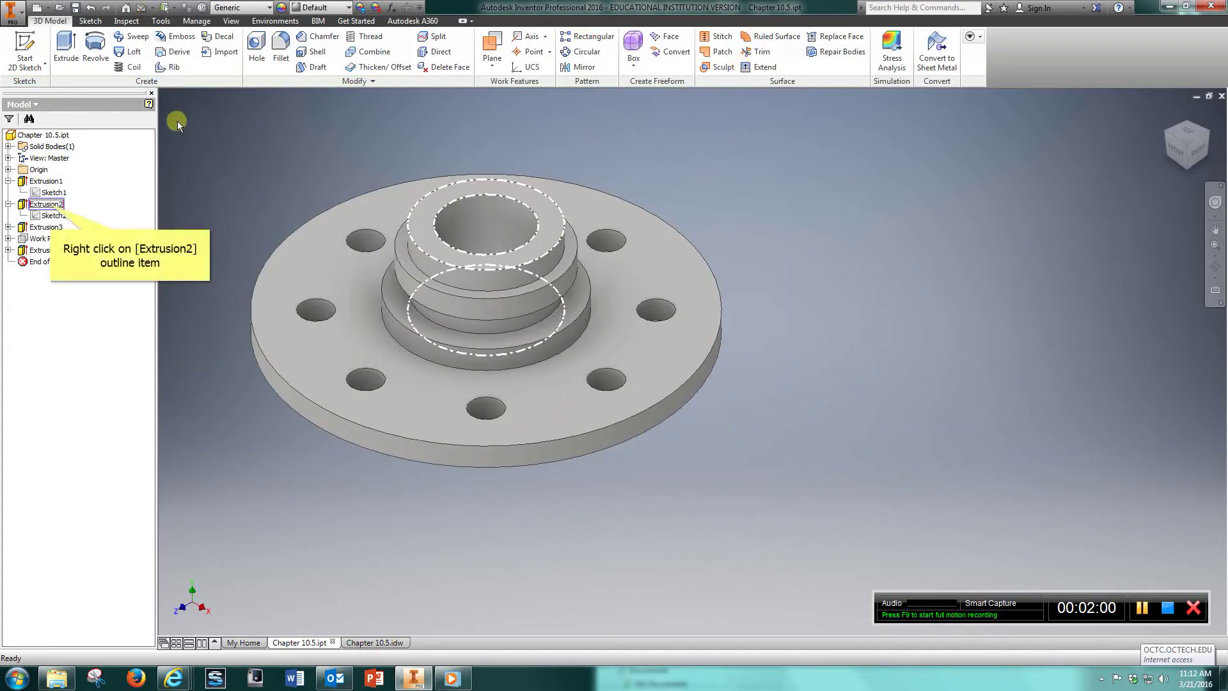
right_click(52, 206)
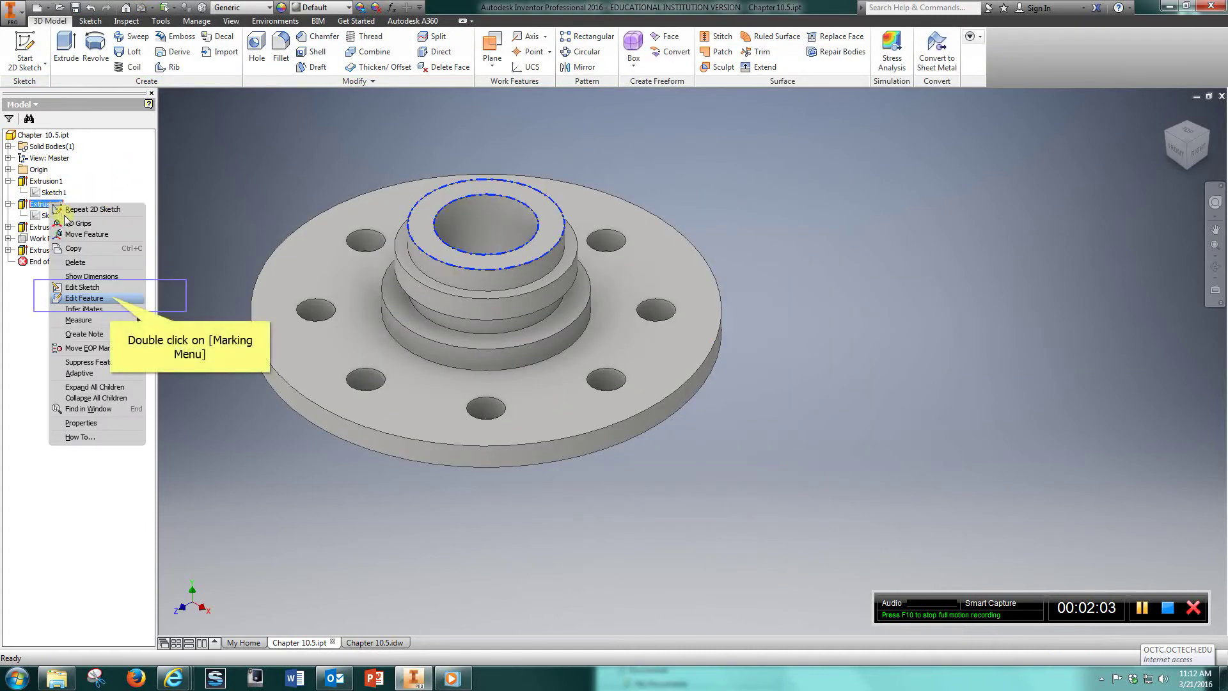
click(112, 300)
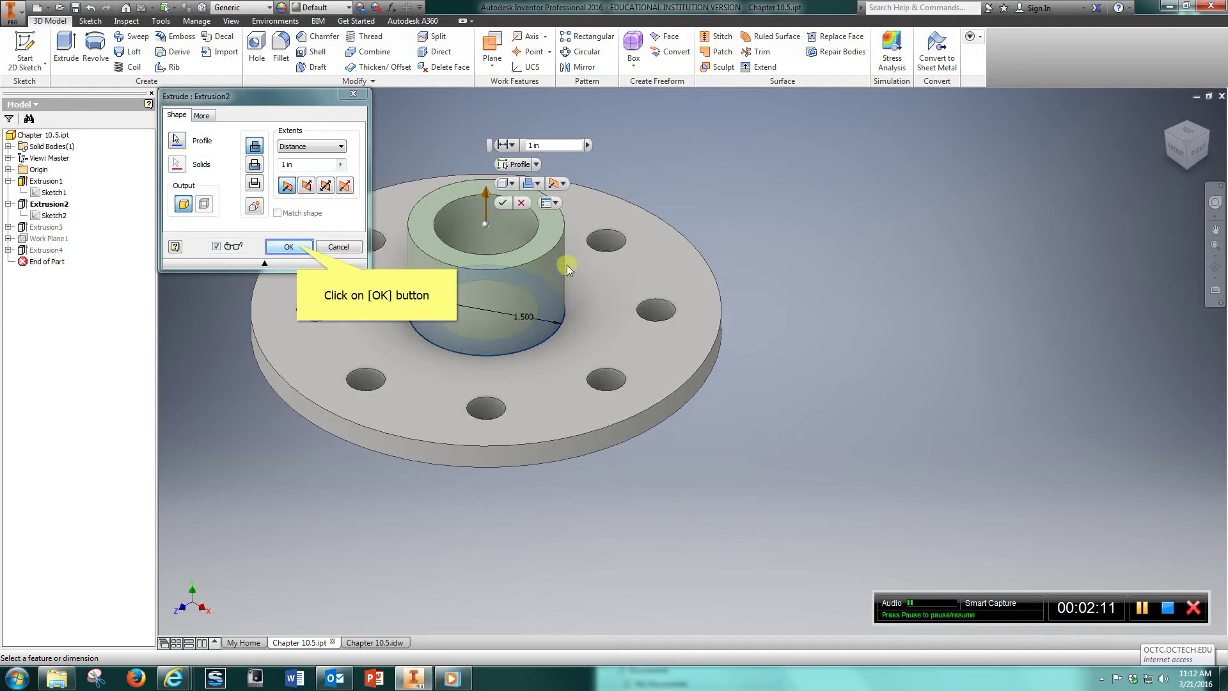
click(297, 244)
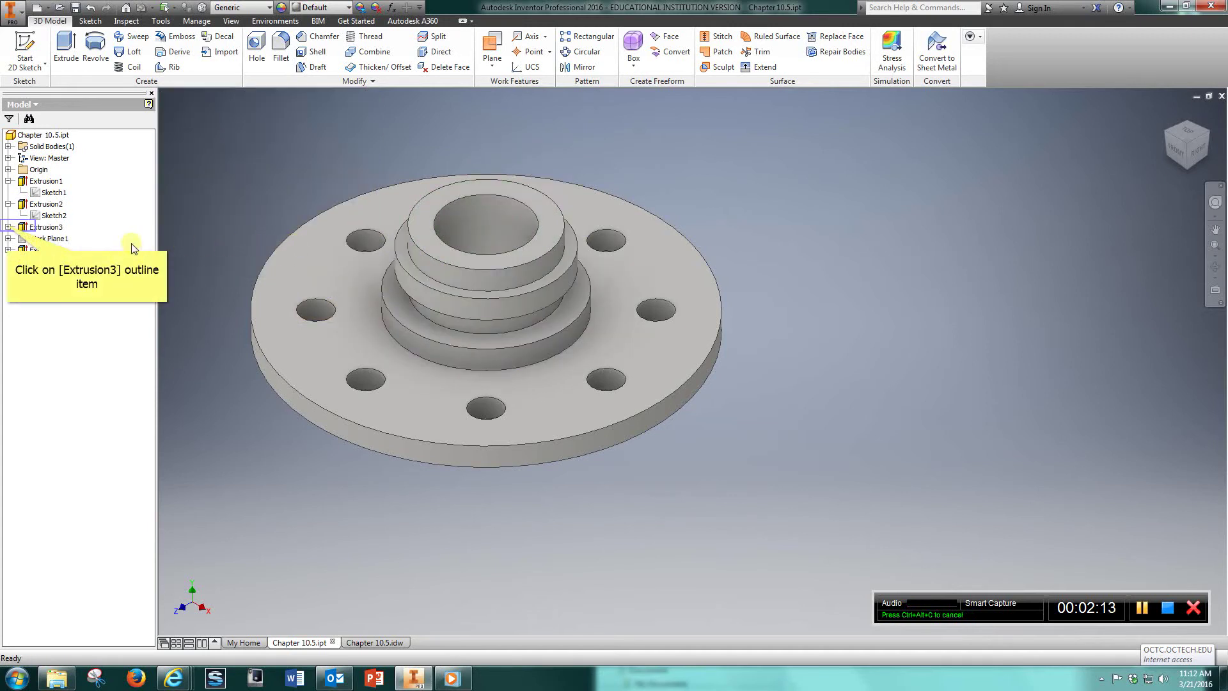
- Open Extrusion3's Sketch3 for editing
click(9, 228)
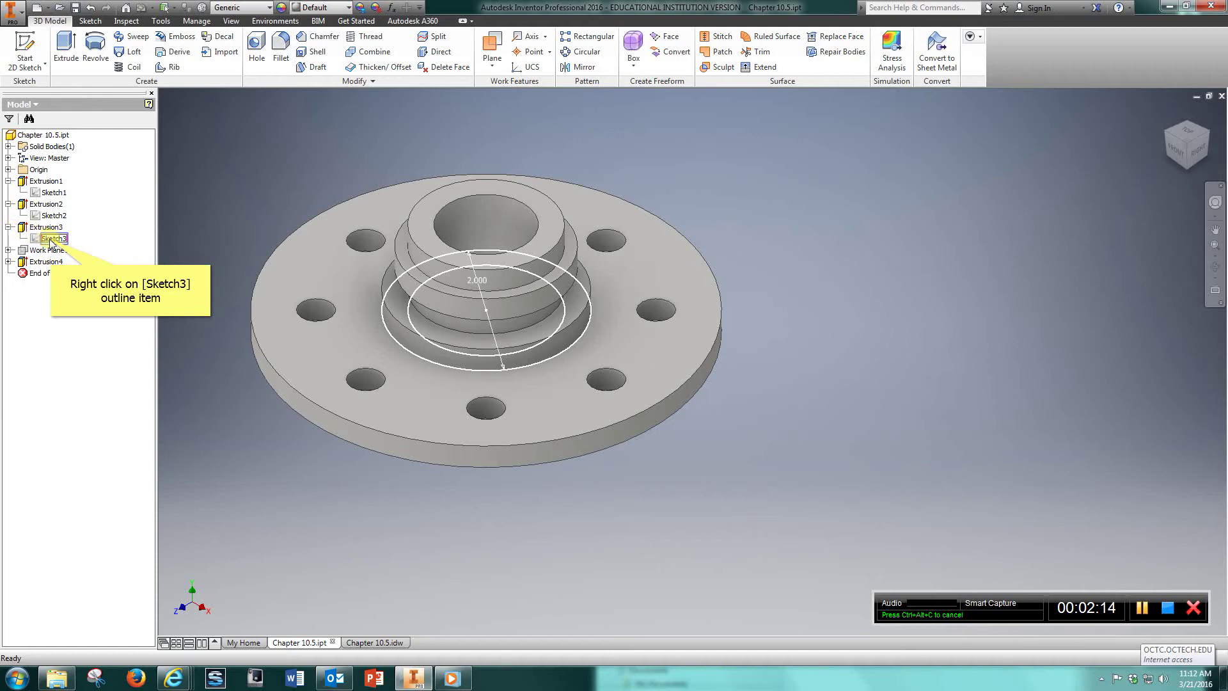
right_click(51, 240)
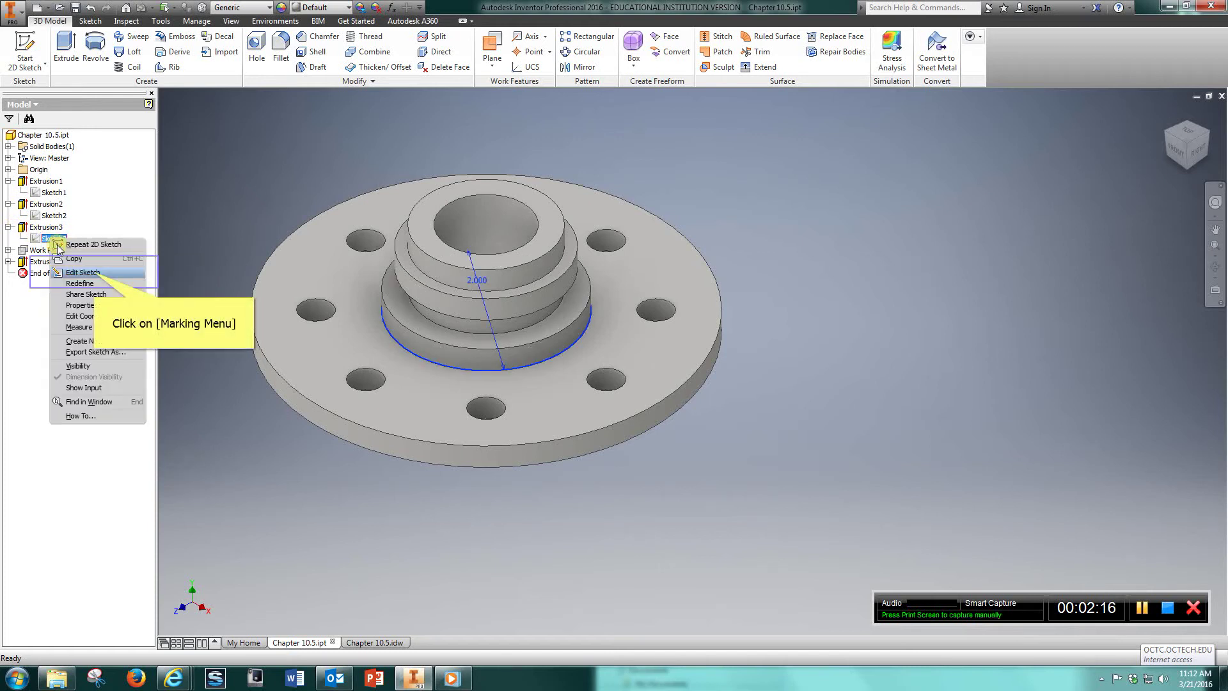
click(95, 274)
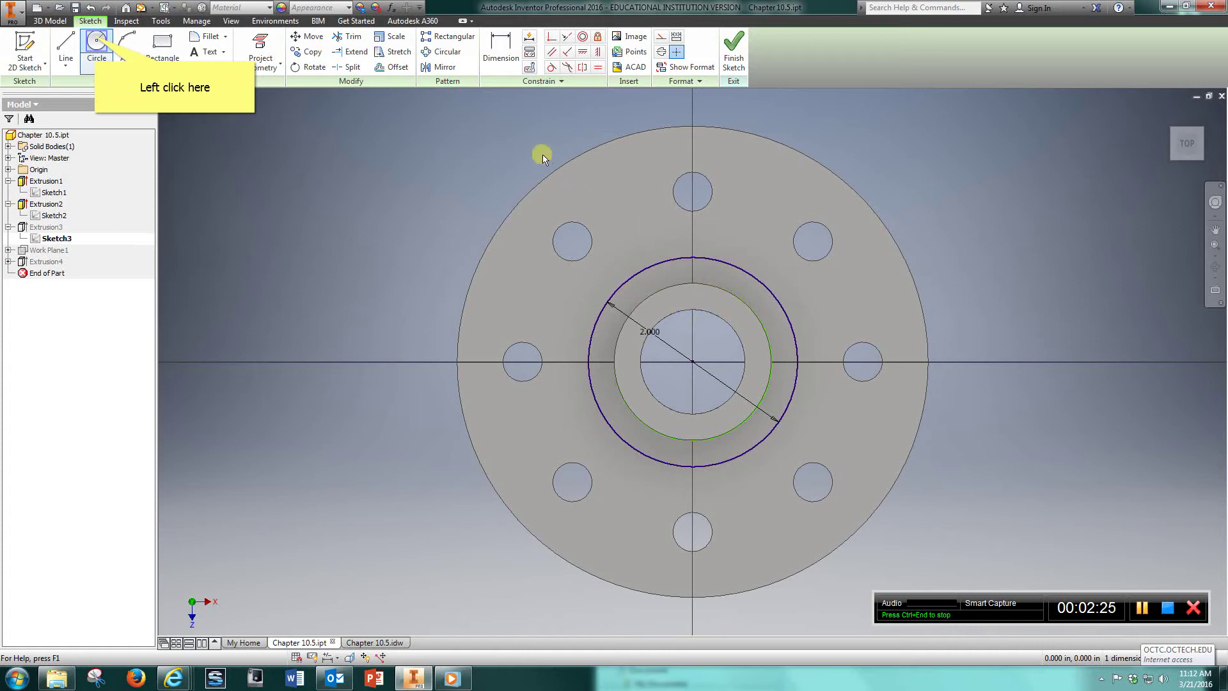
- Start a circle at the sketch origin, cancel it, and finish Sketch3 unchanged
click(98, 40)
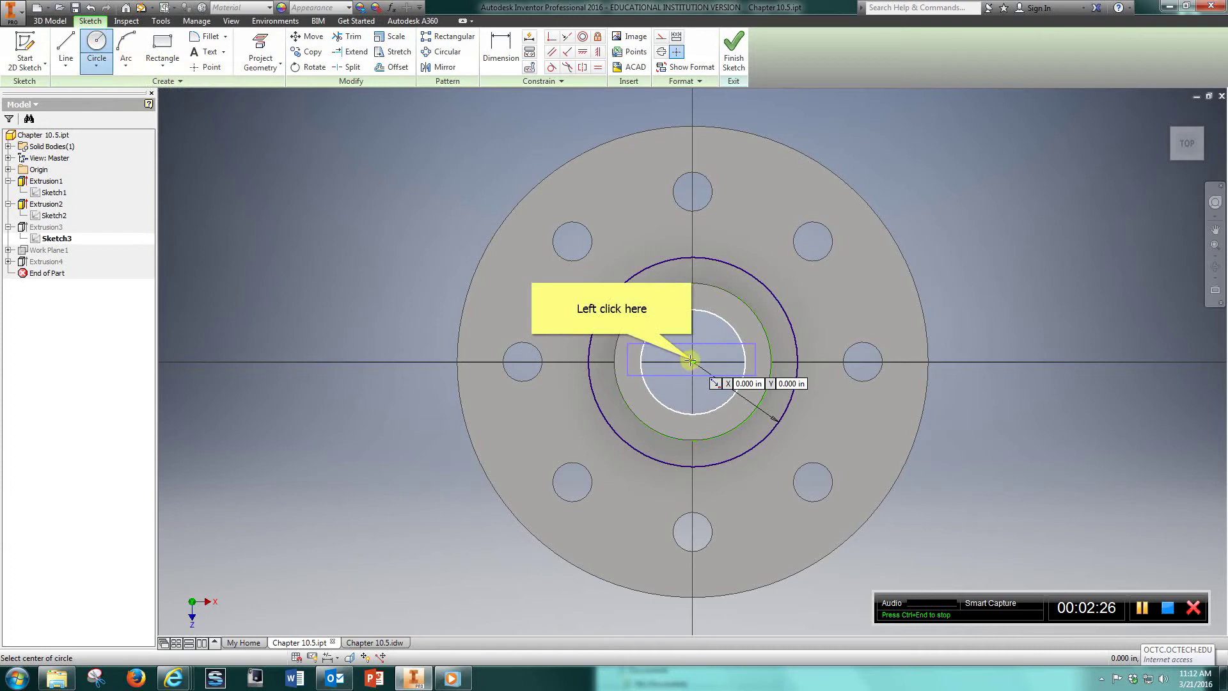
click(690, 360)
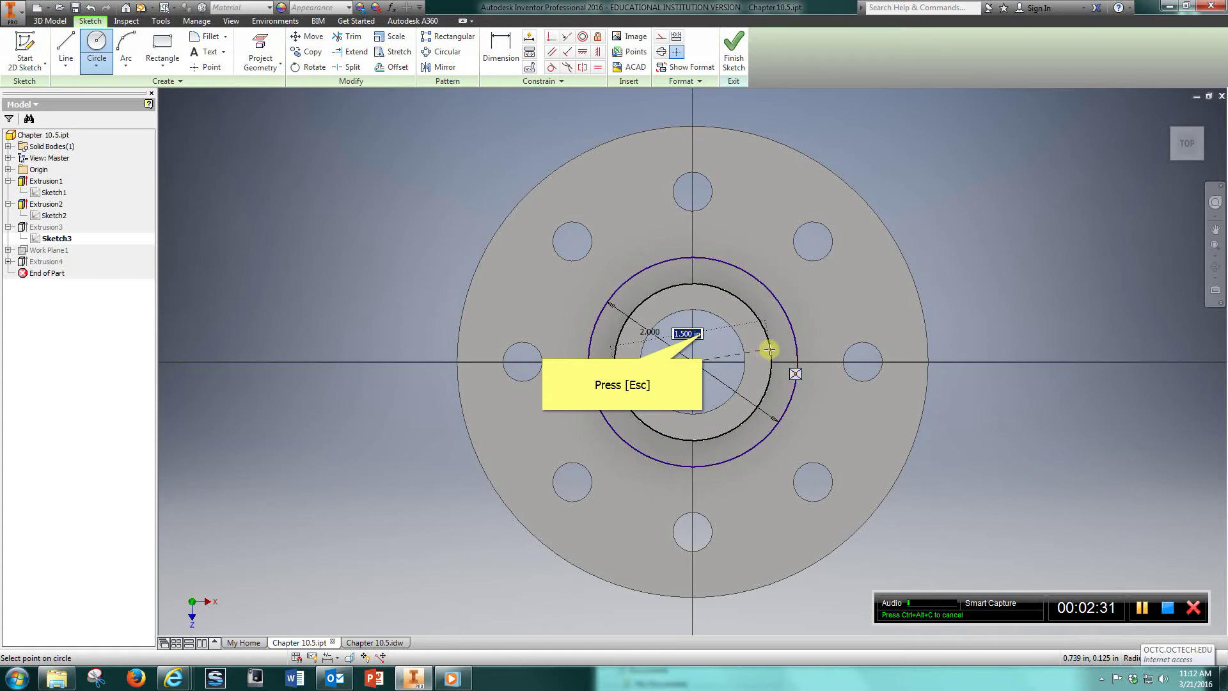
key(Escape)
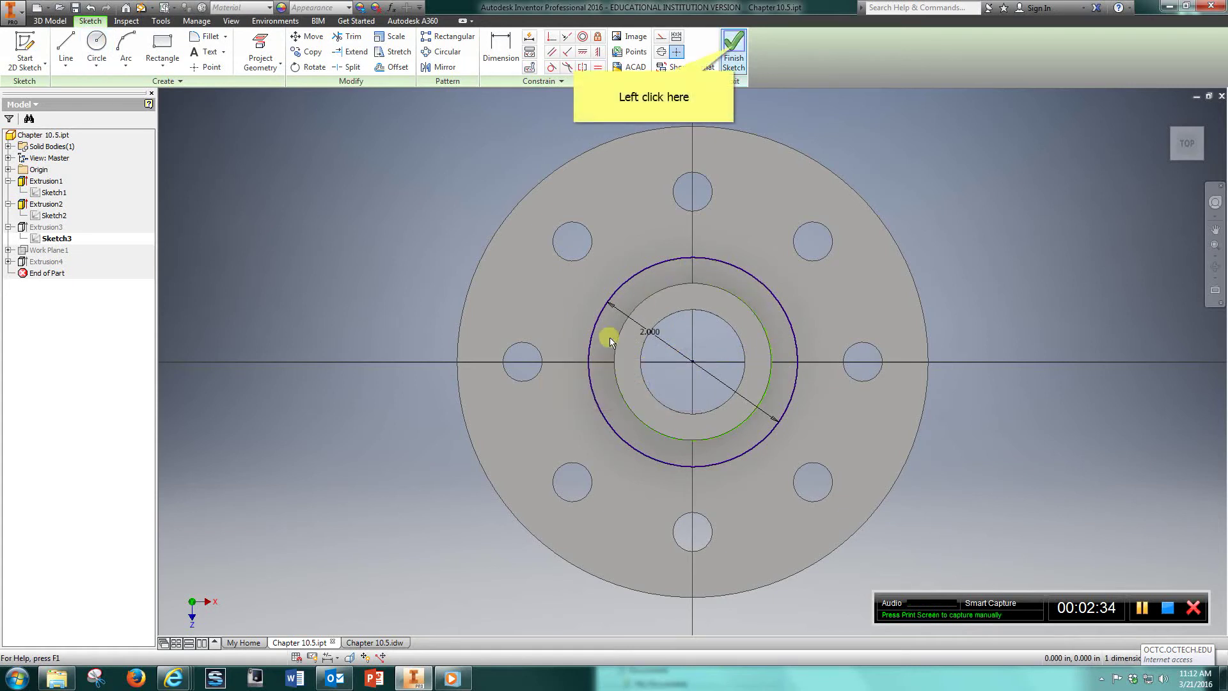
click(735, 50)
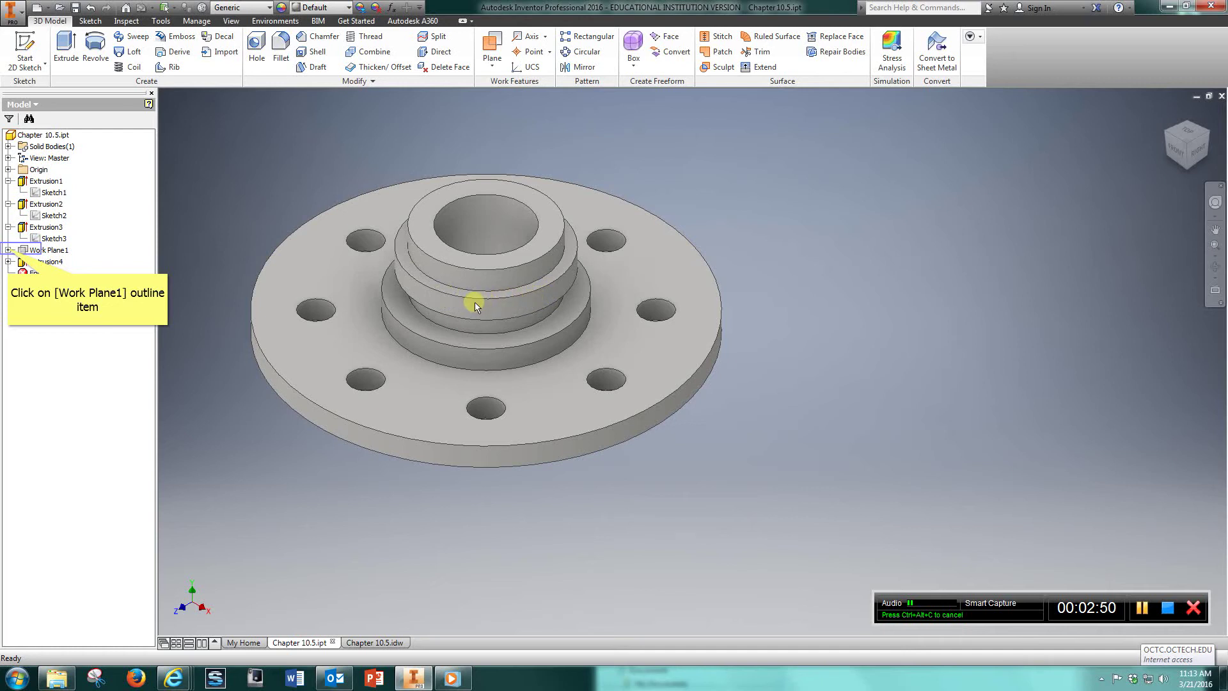
- Show Work Plane1's base plane, start a new work plane, and list the Origin planes and axes
click(10, 252)
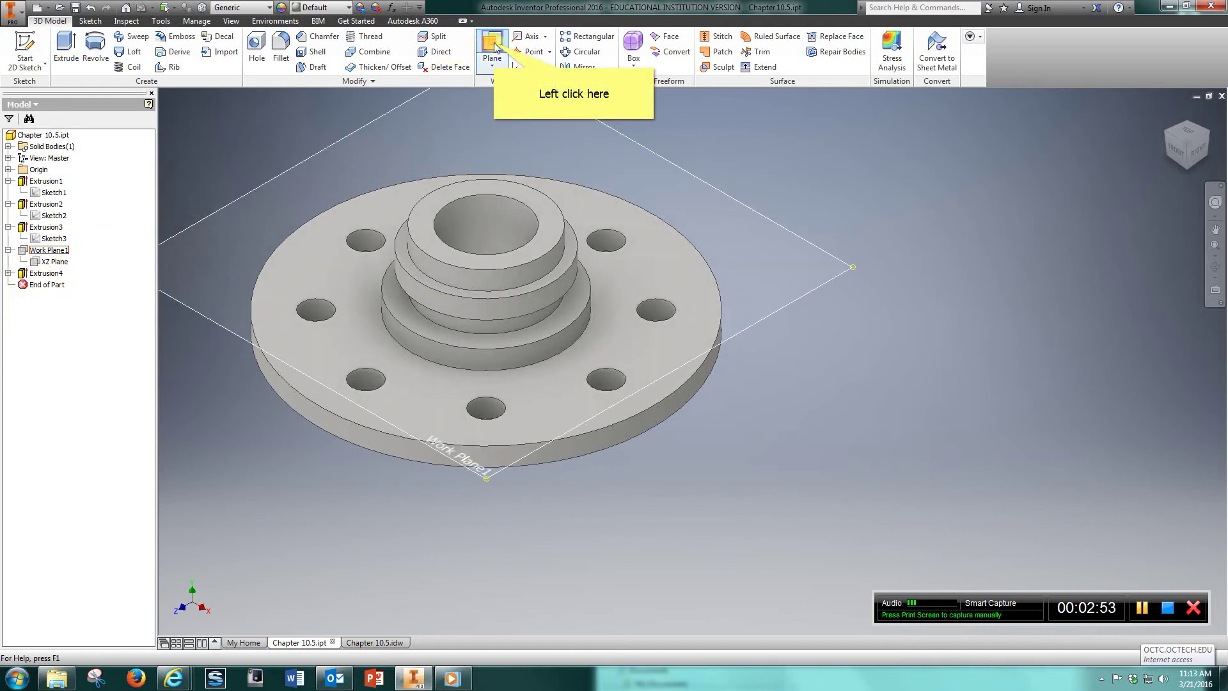
click(493, 43)
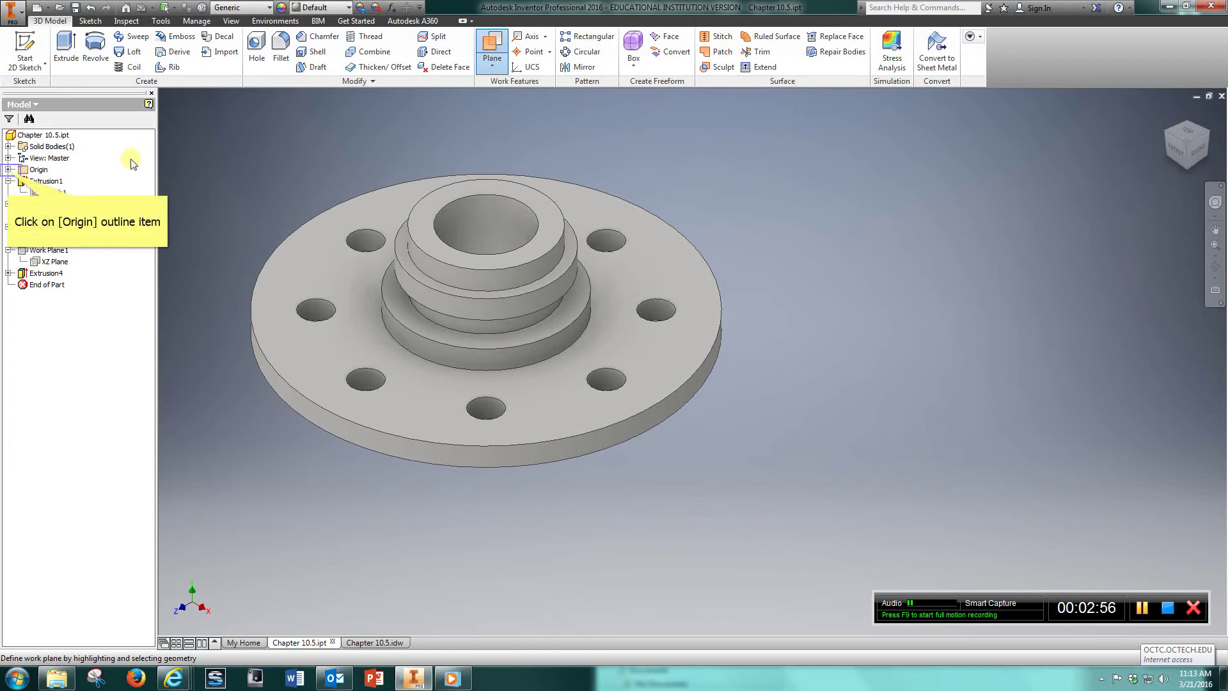
click(8, 170)
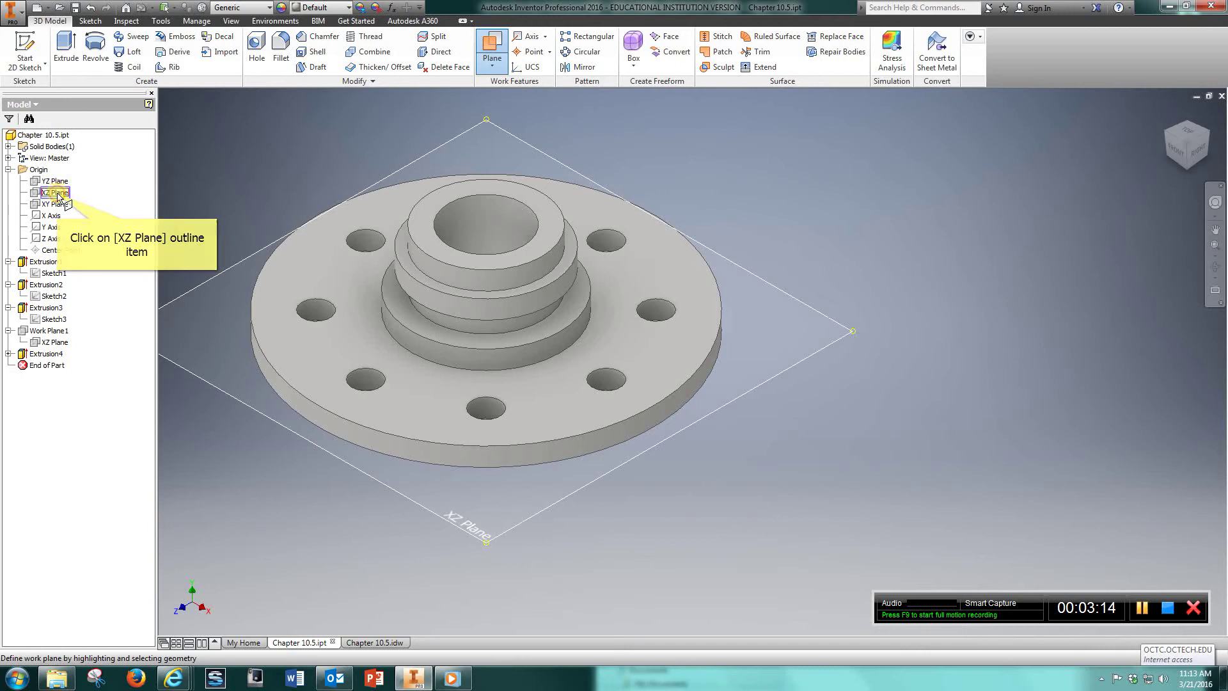
- Create Work Plane2 parallel to the XZ Plane at a 0.75 in offset
click(54, 192)
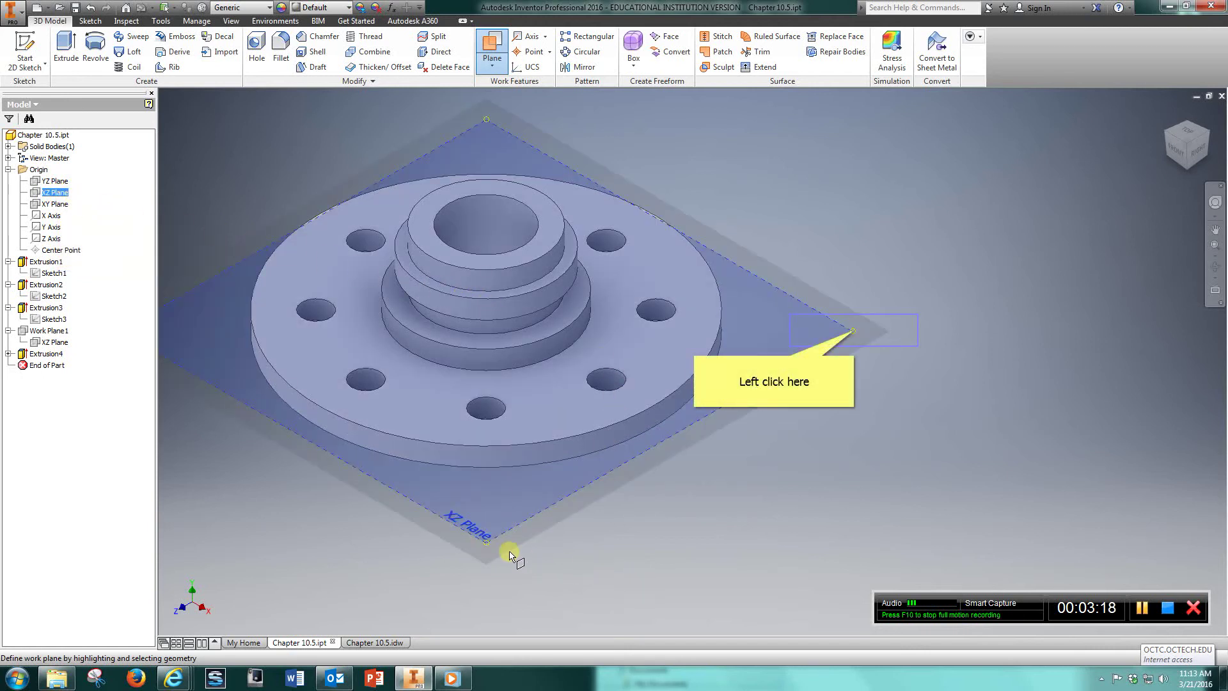
click(852, 326)
drag(852, 312, 851, 274)
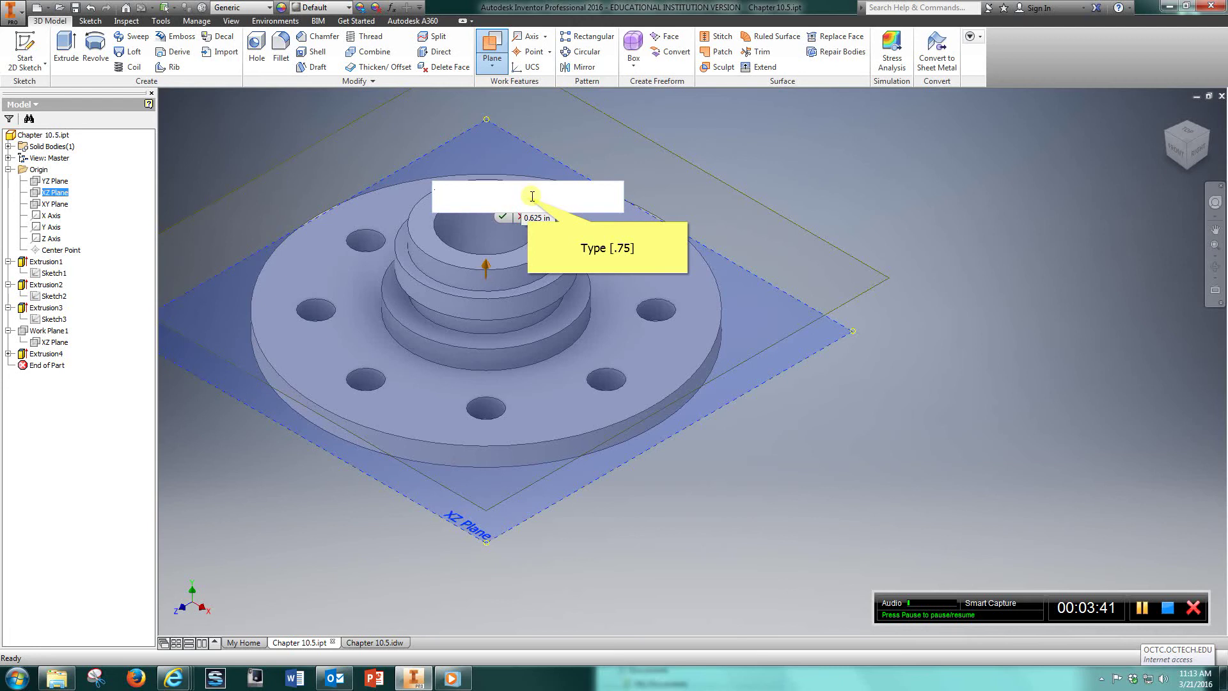
text(.7)
text(5)
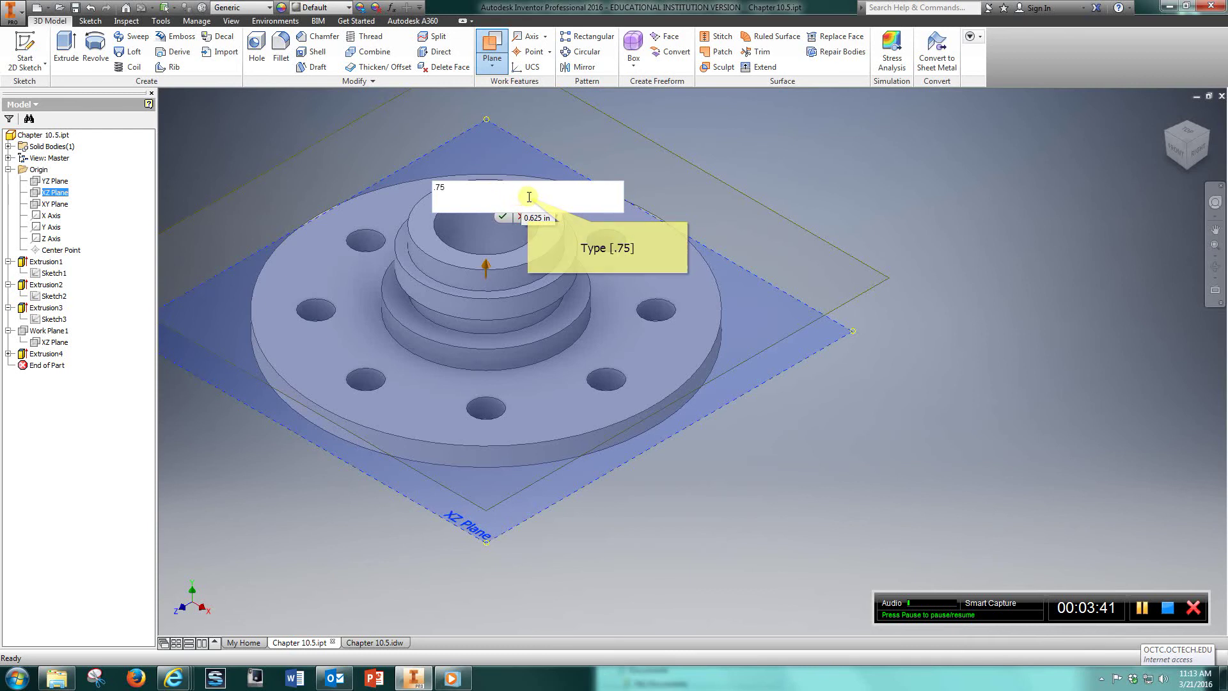
key(Return)
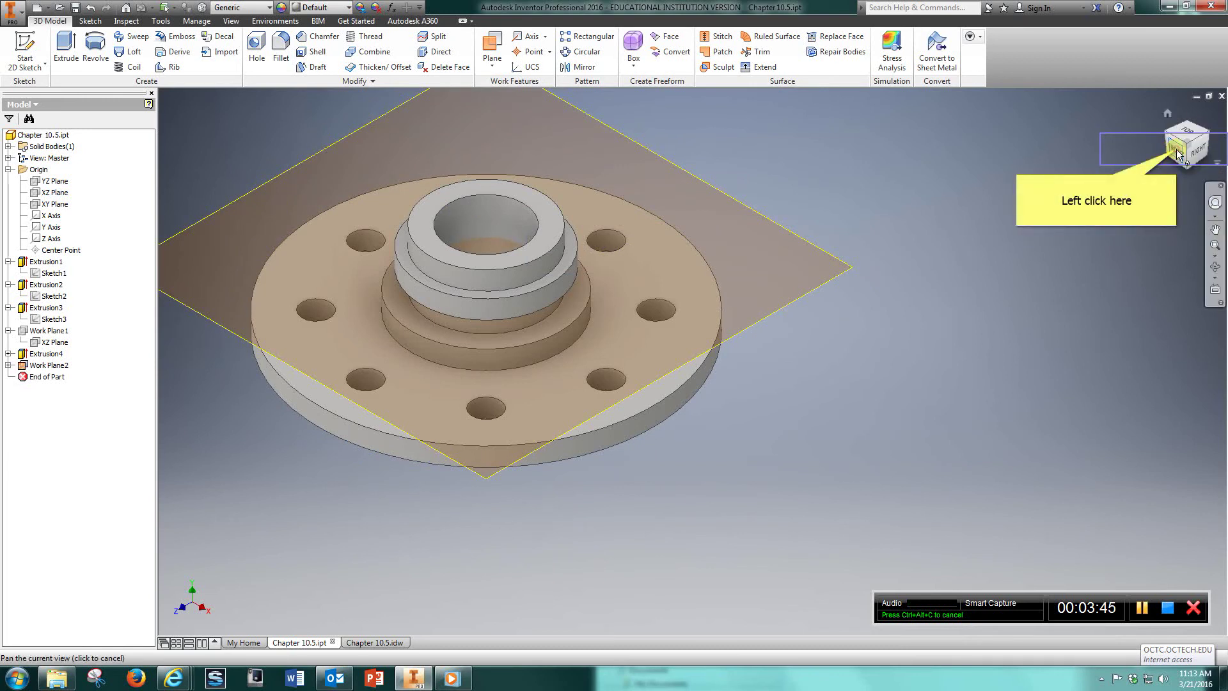
click(1177, 149)
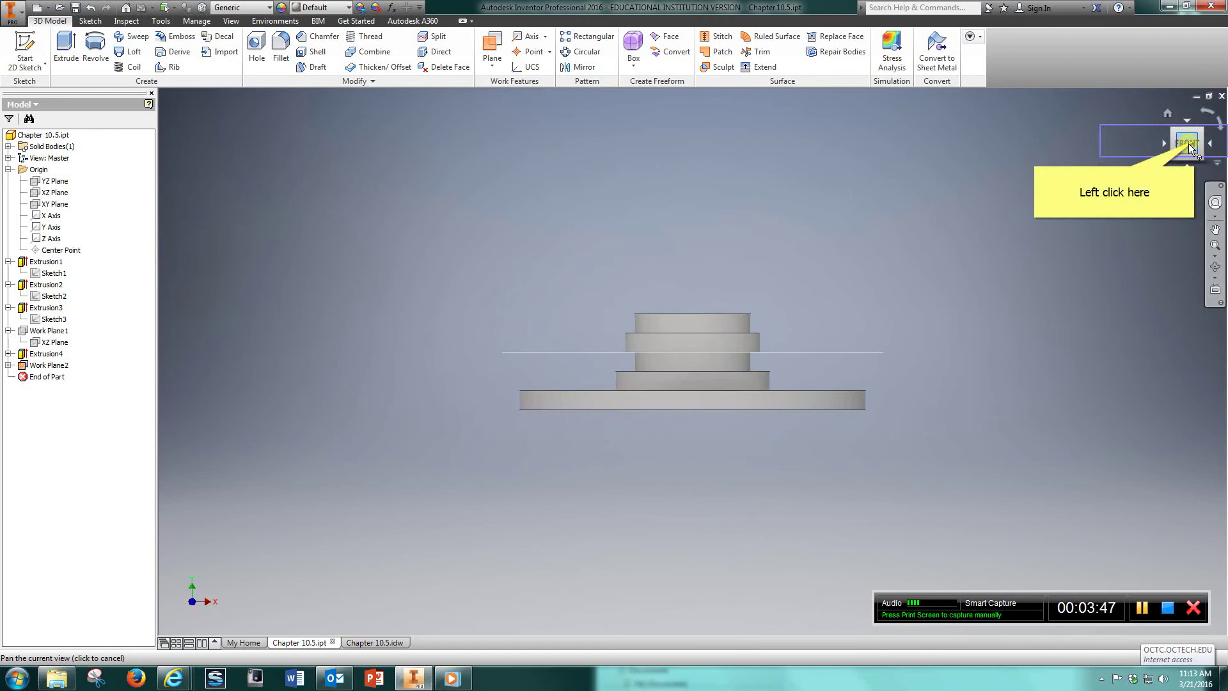
mouse_move(1195, 142)
mouse_down()
mouse_move(1166, 196)
mouse_move(1125, 149)
mouse_up()
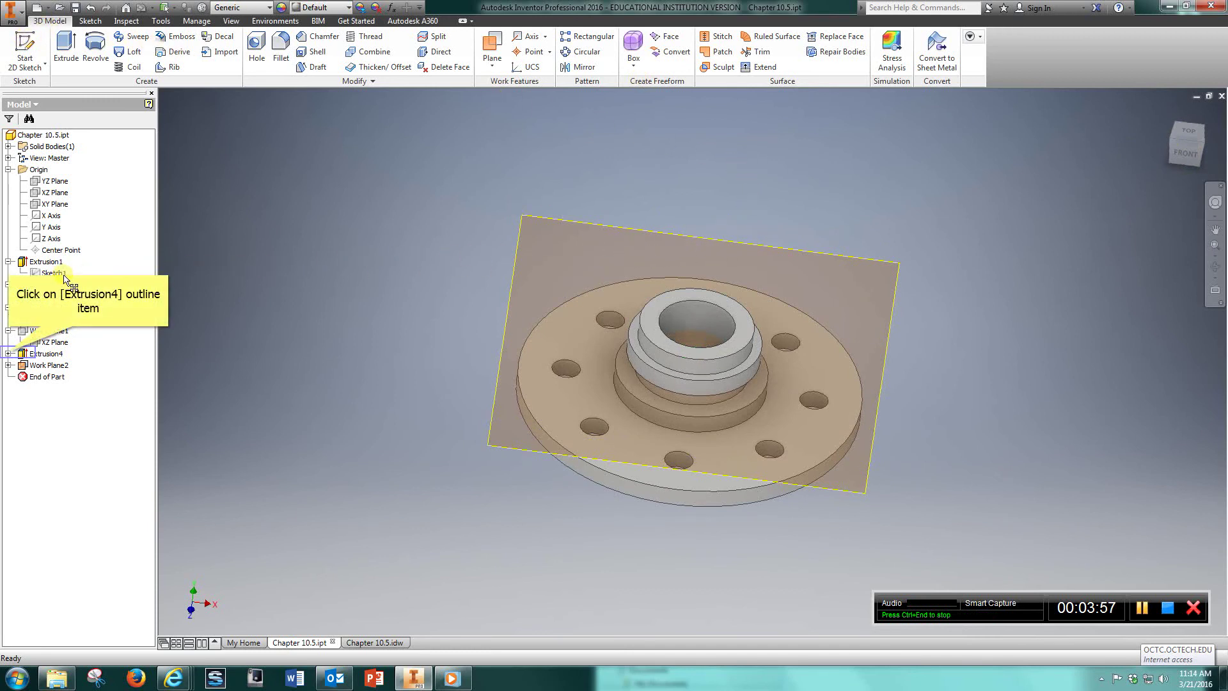
click(10, 357)
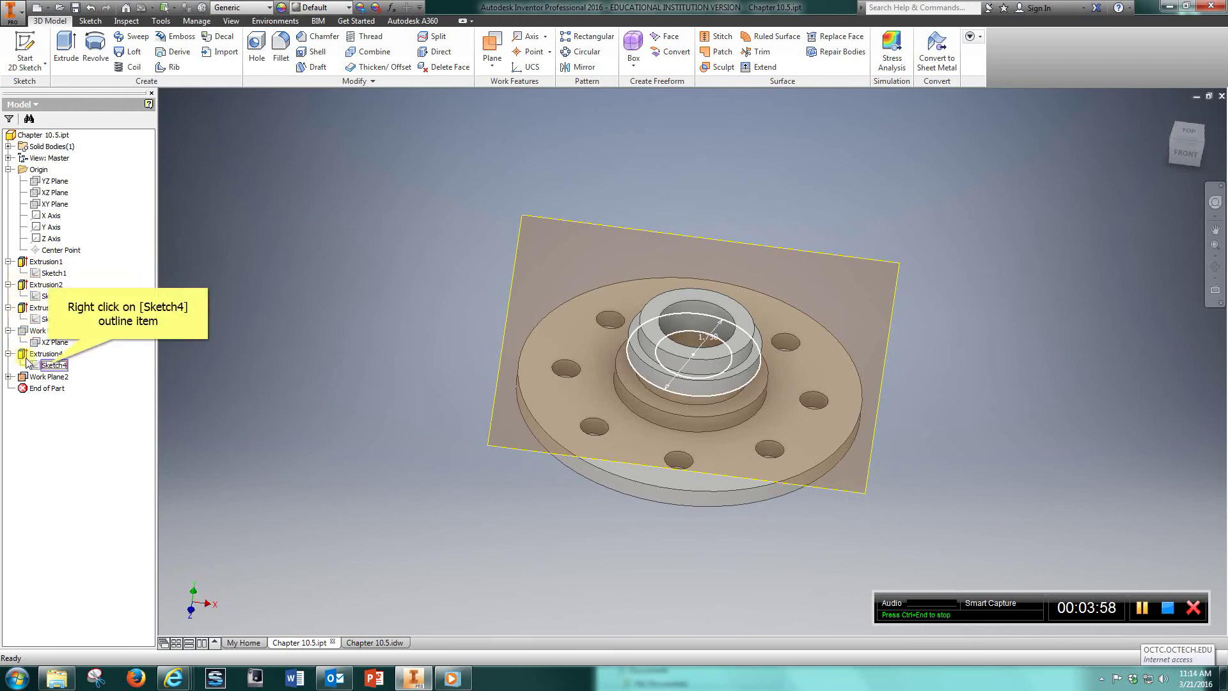
right_click(50, 367)
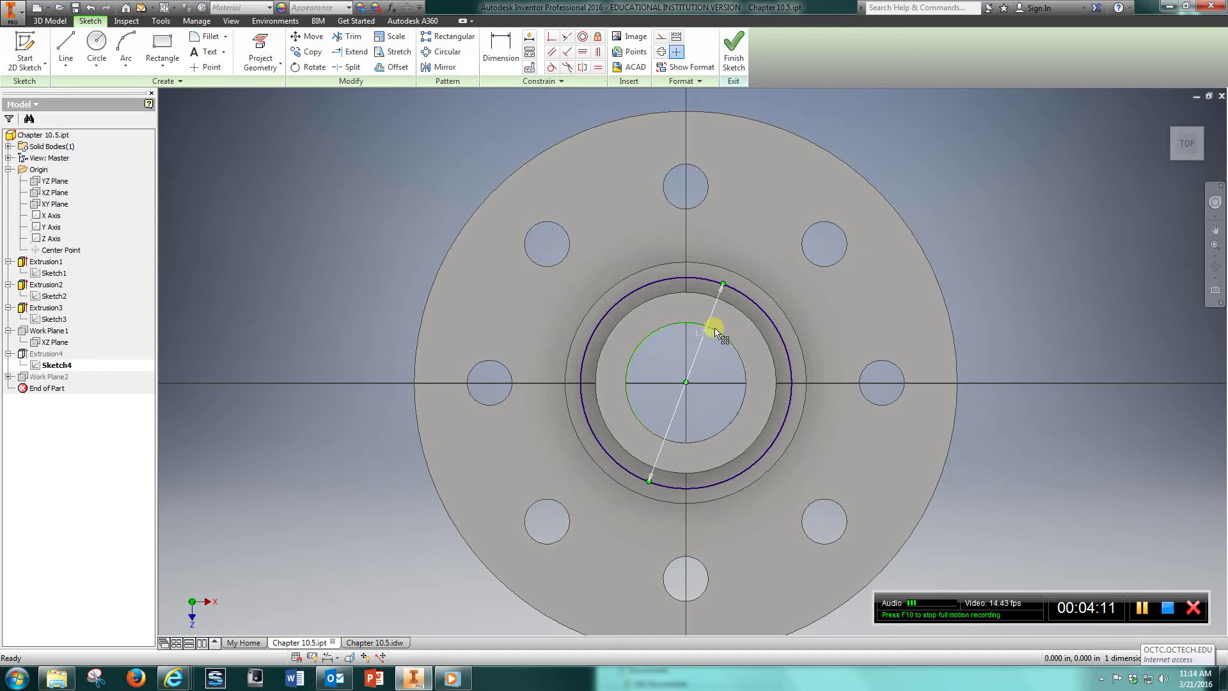
click(500, 43)
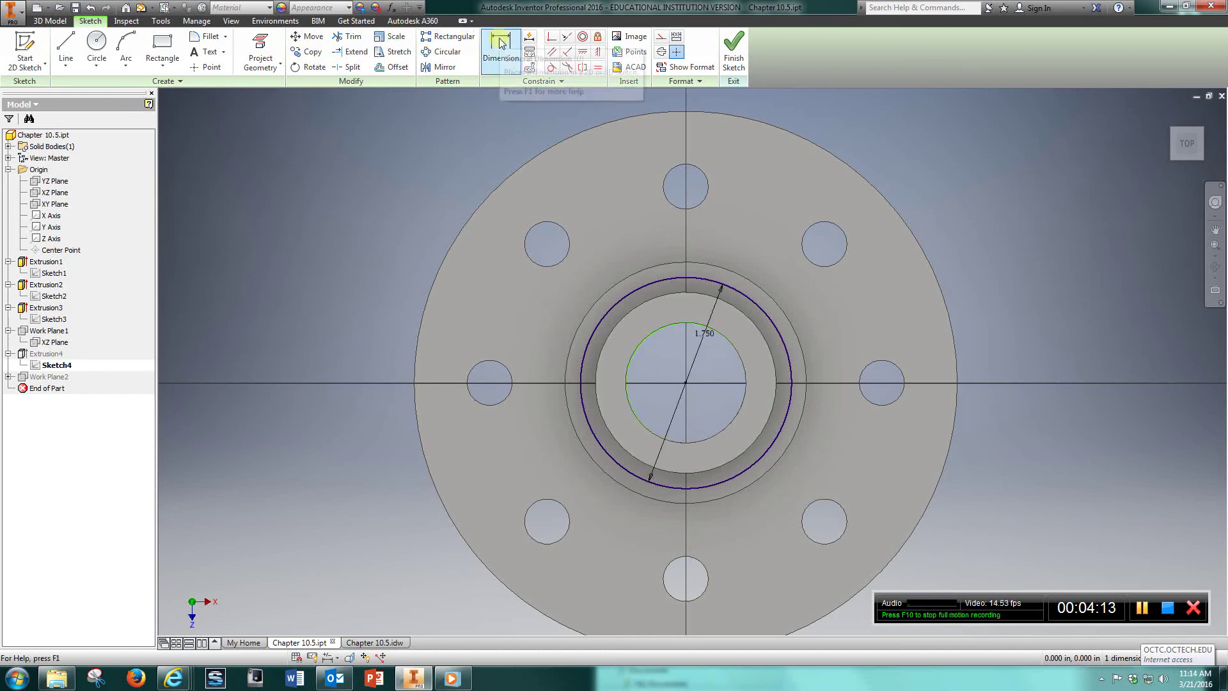
click(738, 354)
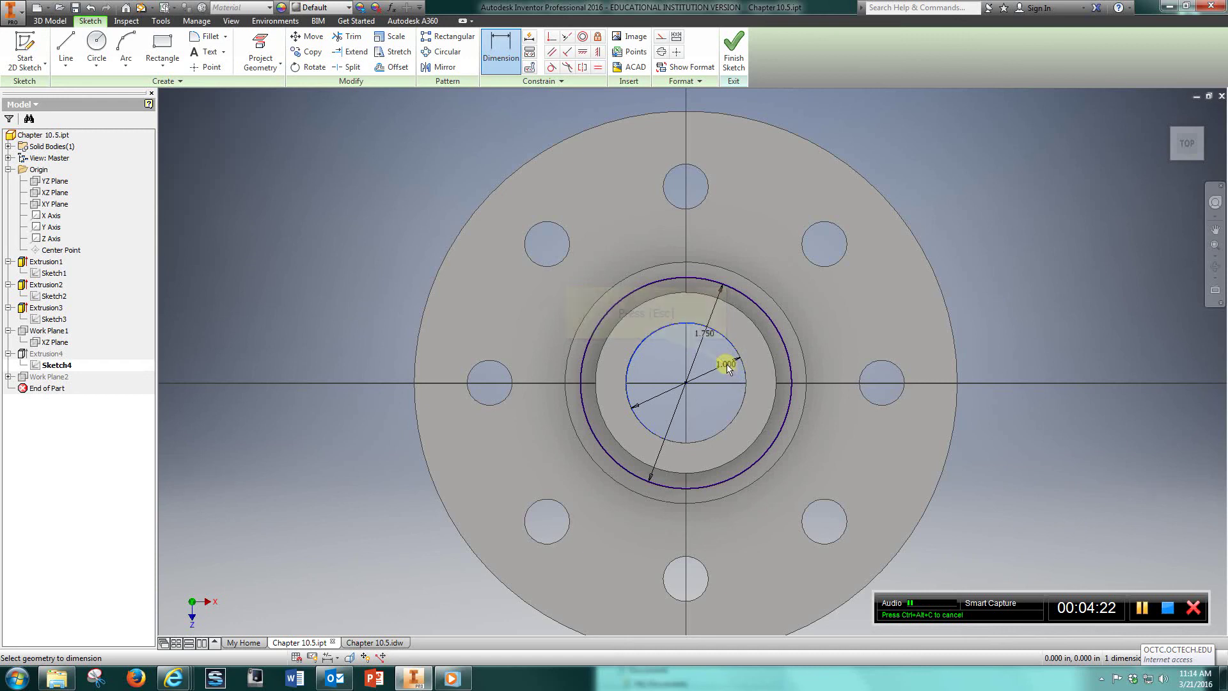
key(Escape)
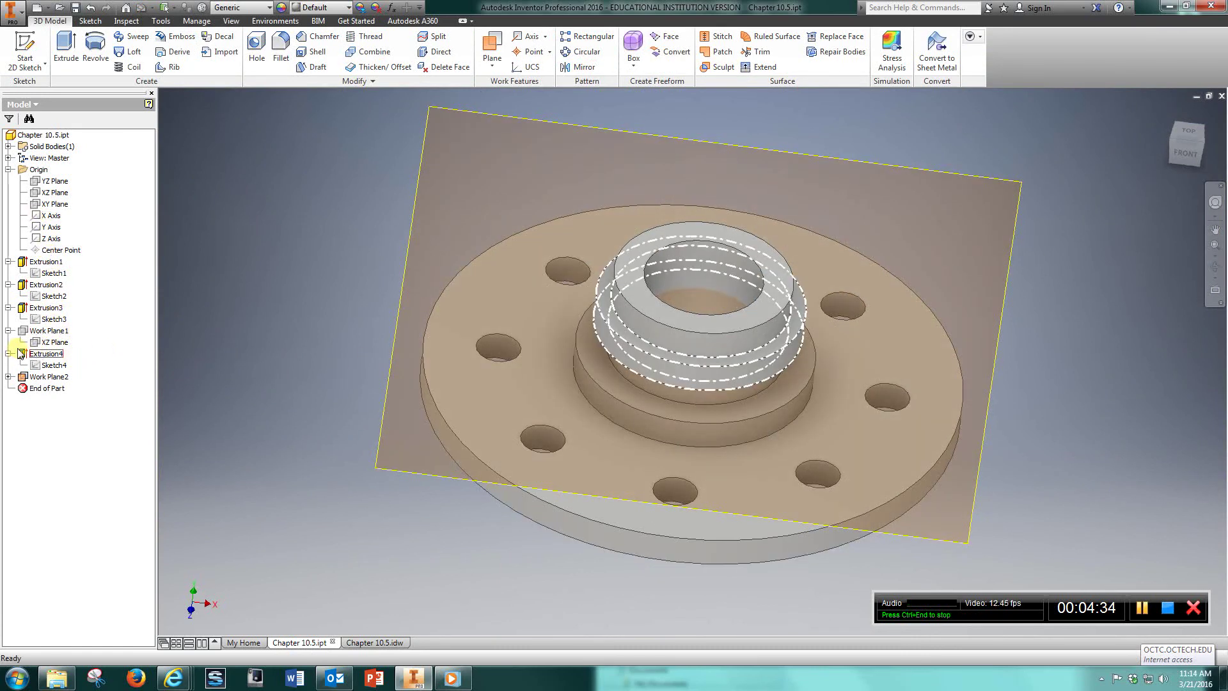
- Turn off Work Plane2's visibility and view the hub from the top
right_click(57, 381)
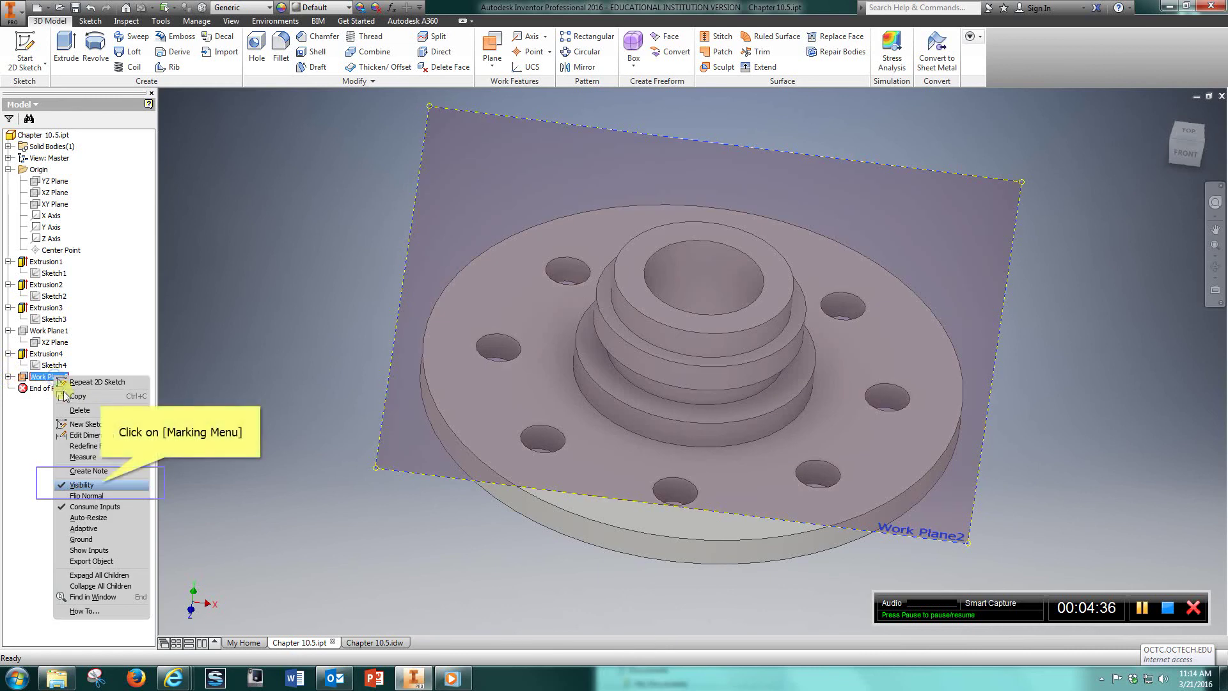
click(101, 487)
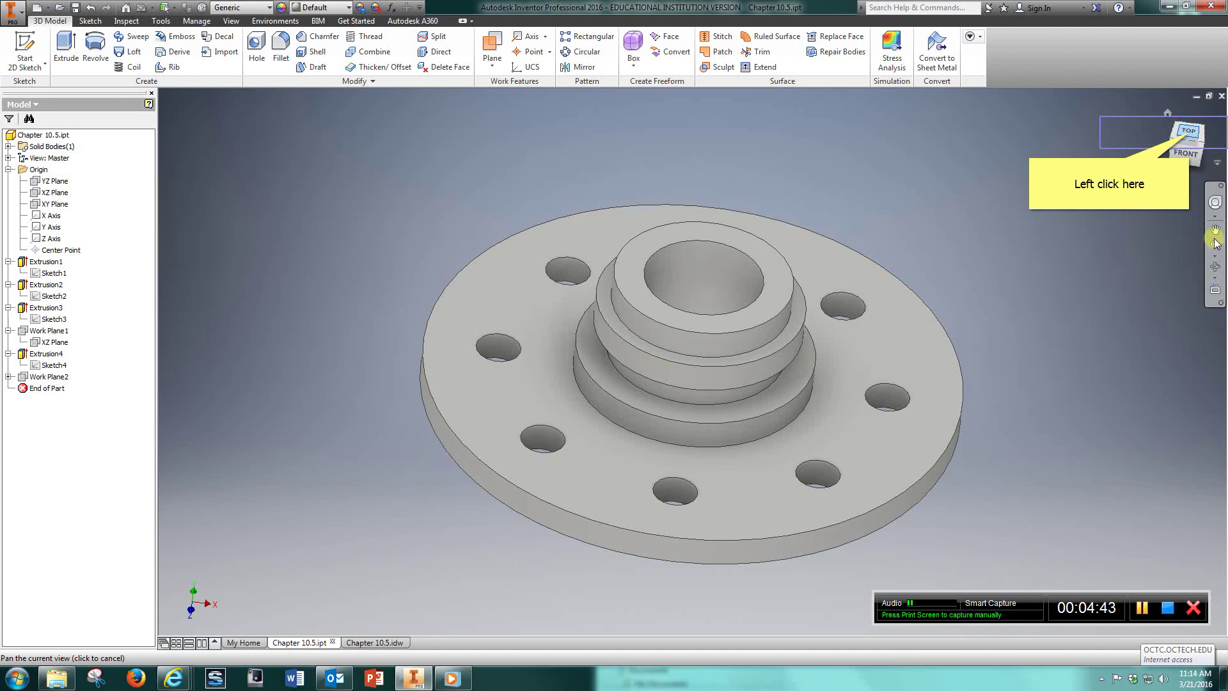
click(1188, 133)
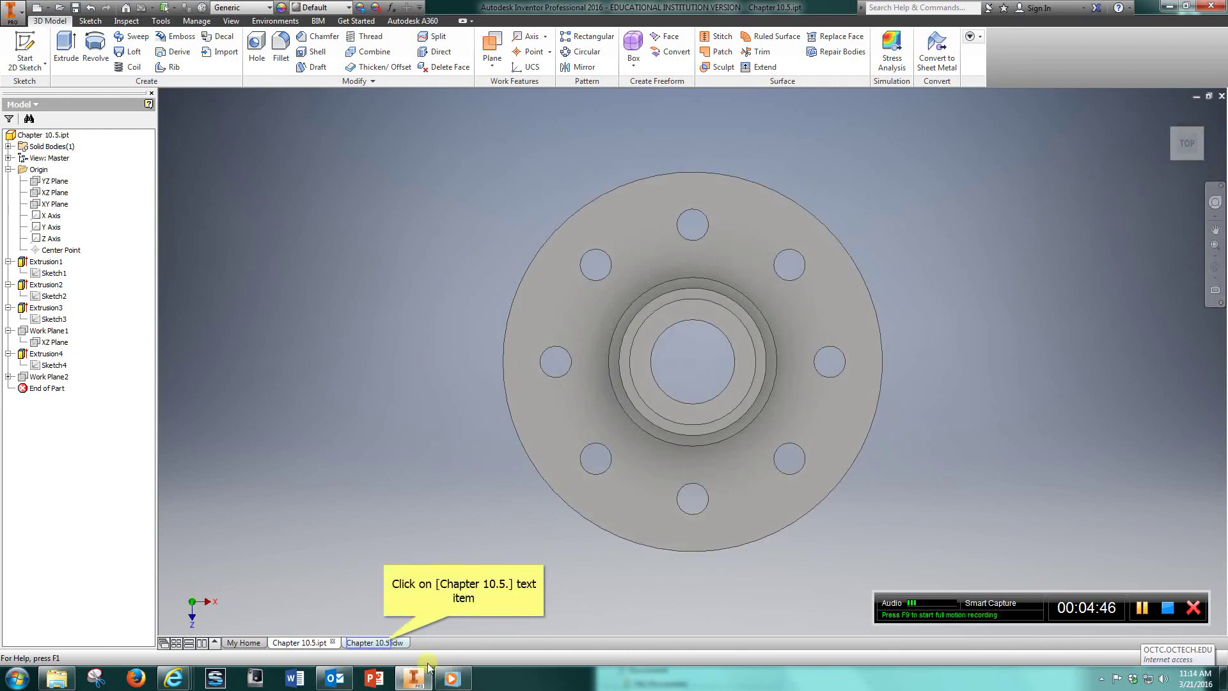
- Switch to the Chapter 10.5.idw drawing with the top view and section A-A both in view
click(382, 642)
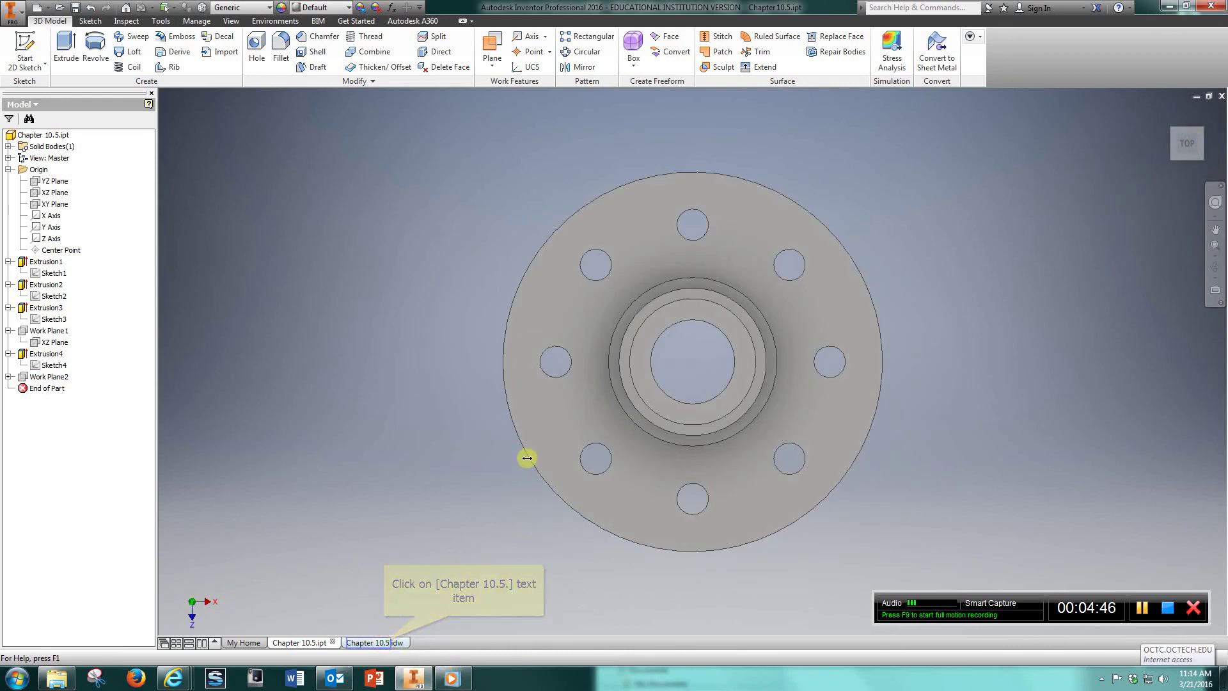
scroll(509, 431, down, 3)
scroll(508, 431, down, 2)
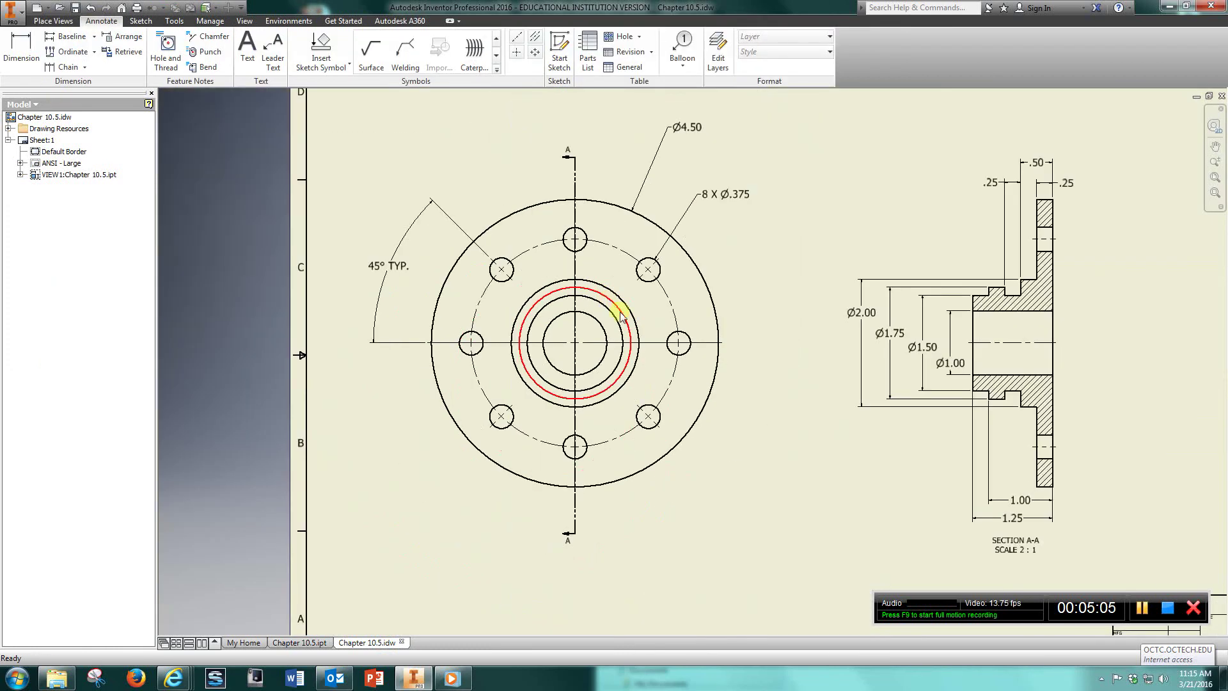
middle_drag(622, 314, 490, 336)
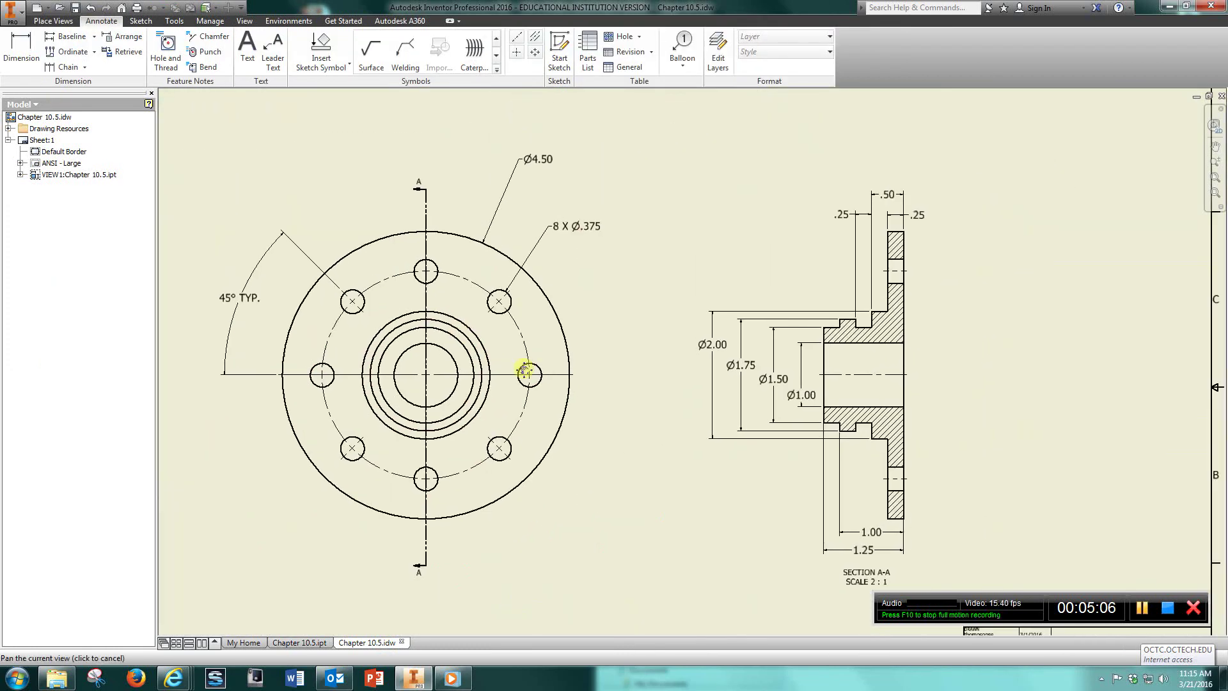